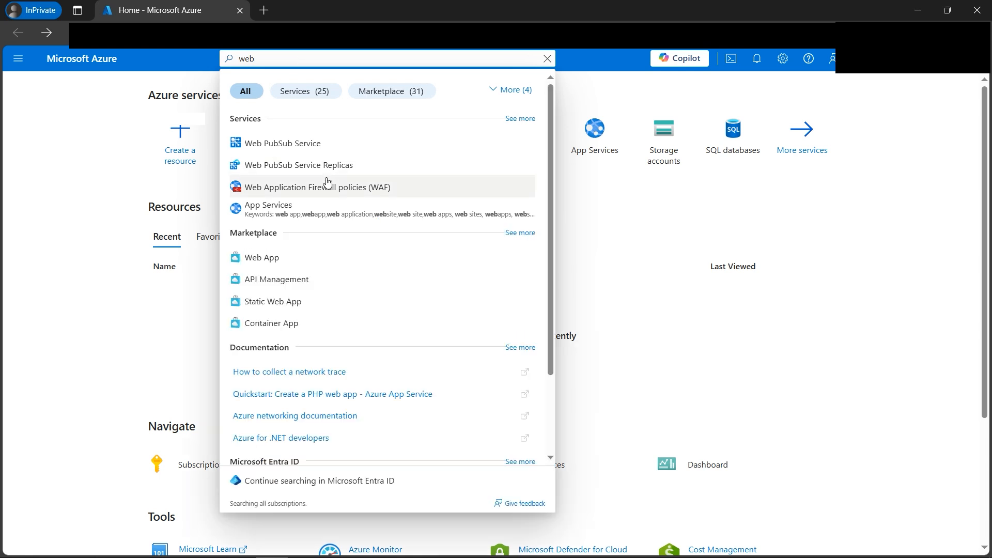
# - Open Web Application Firewall policies (WAF), dismiss the introductory tip, and start creating a new WAF policy
pyautogui.click(323, 196)
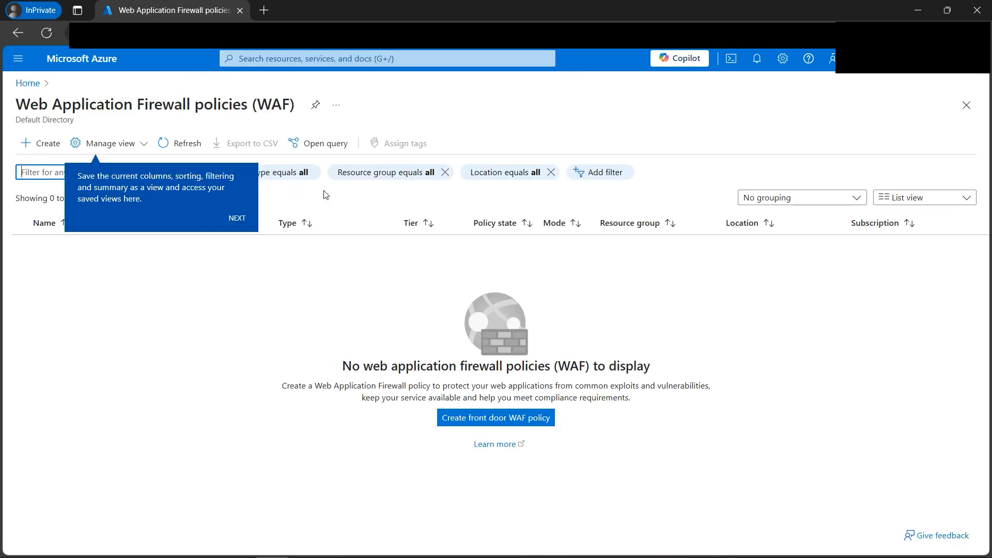
pyautogui.click(243, 222)
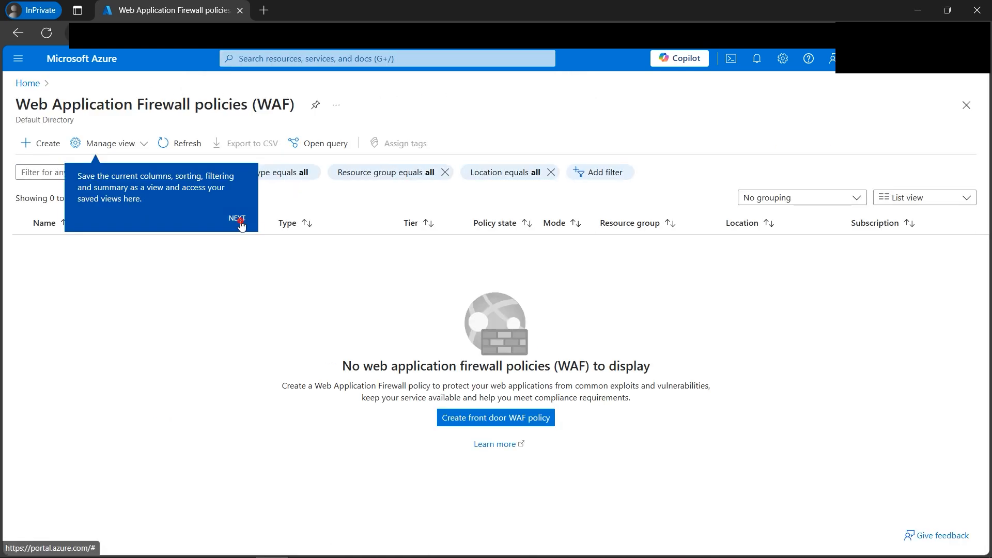
pyautogui.click(963, 272)
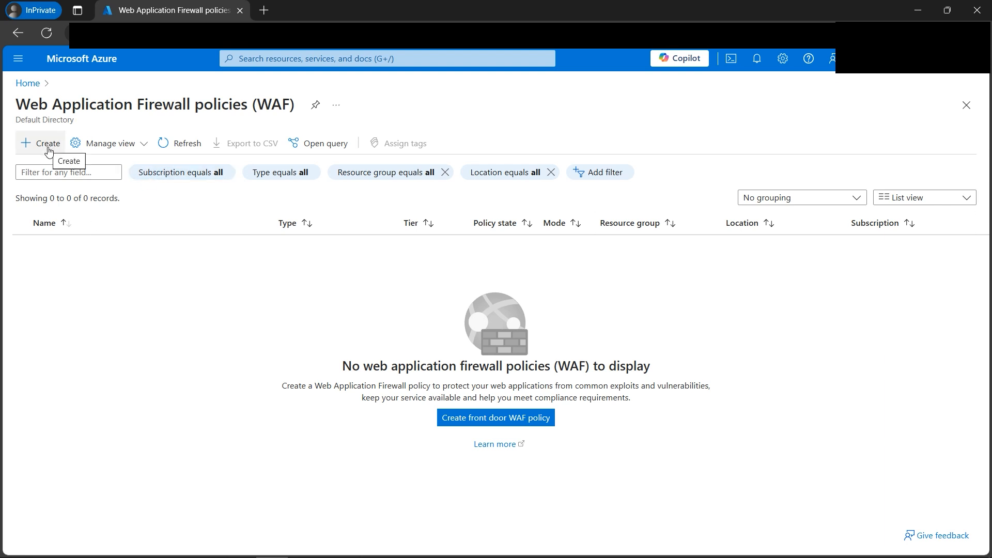
pyautogui.moveTo(17, 105); pyautogui.dragTo(283, 106)
pyautogui.click(173, 281)
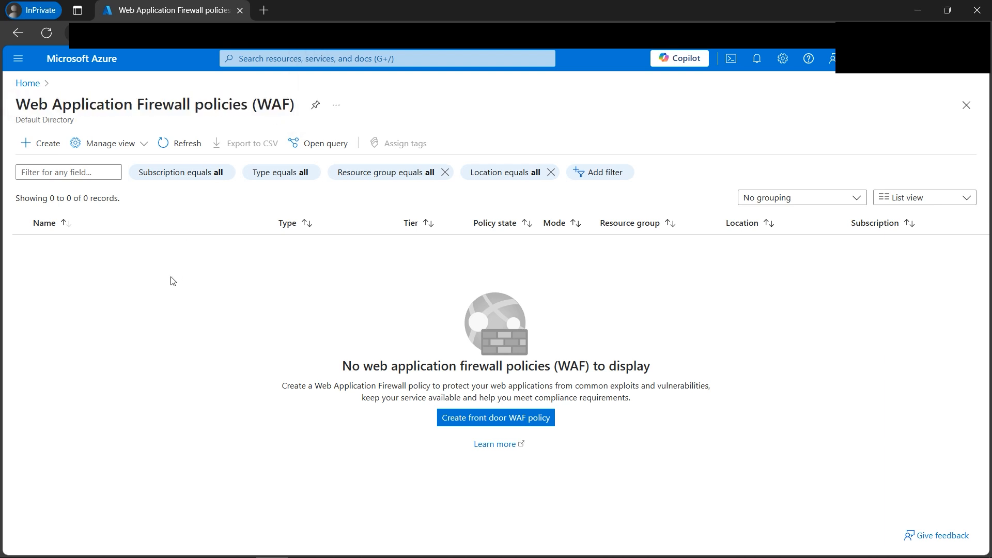
pyautogui.click(45, 147)
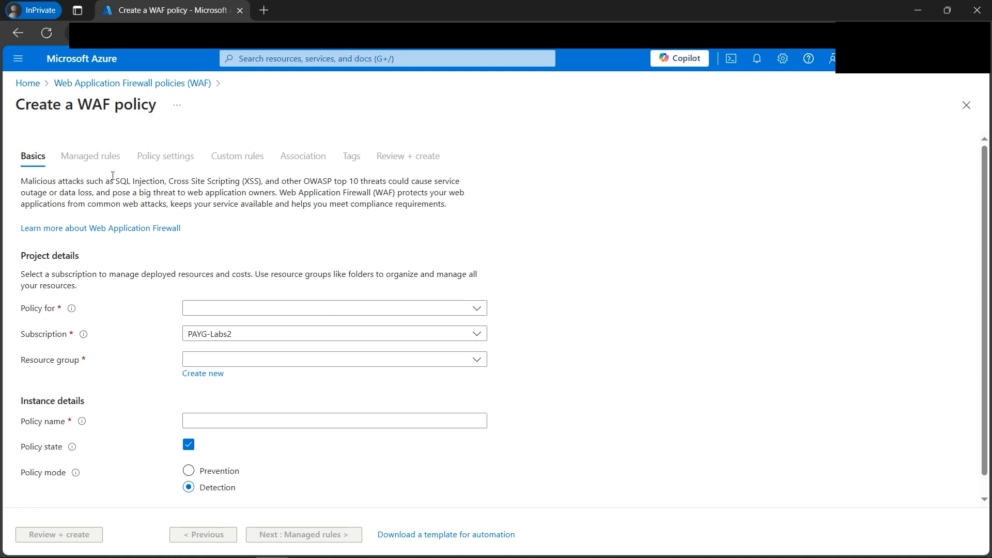
# - Set the policy to cover Global WAF (Front Door) with the Classic Front Door tier
pyautogui.moveTo(21, 181); pyautogui.dragTo(342, 182)
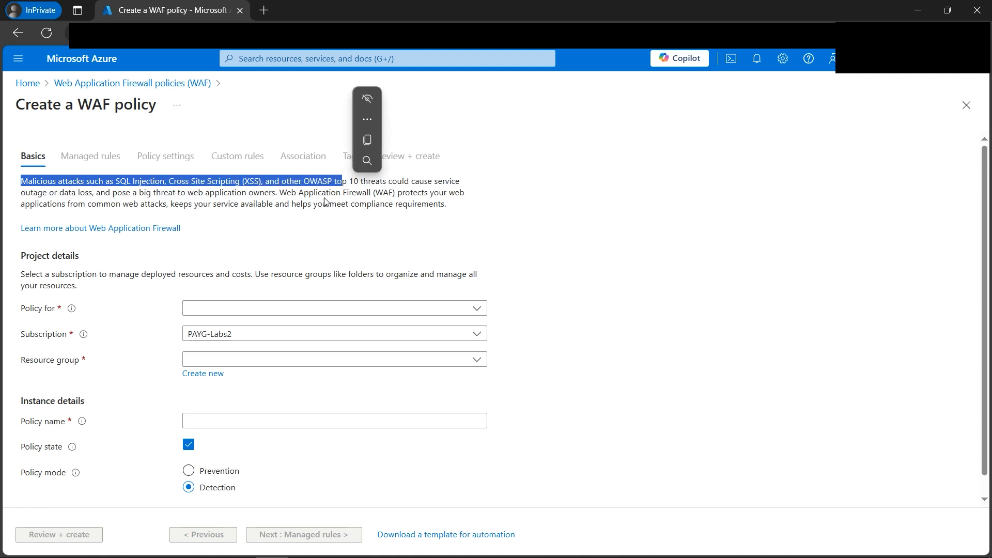
pyautogui.click(455, 196)
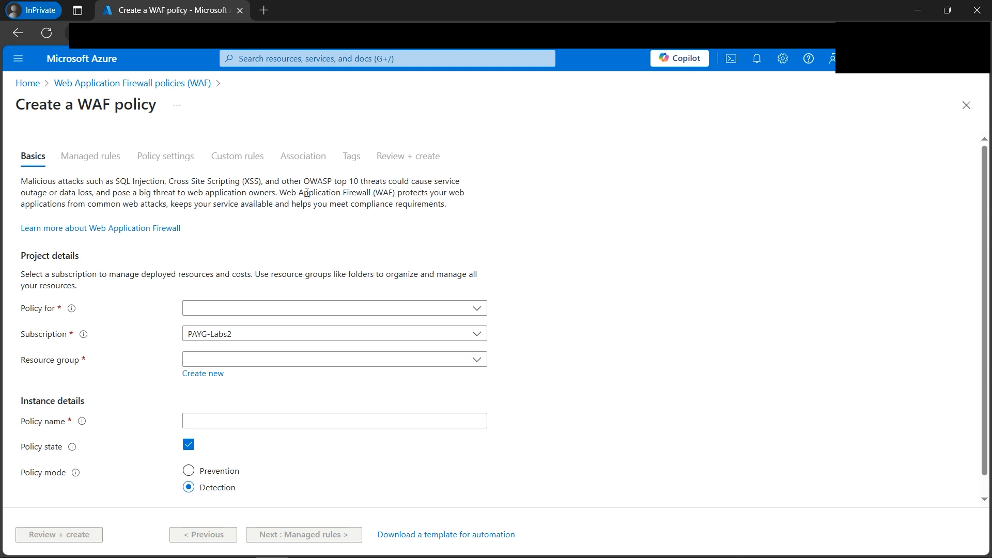
pyautogui.click(477, 309)
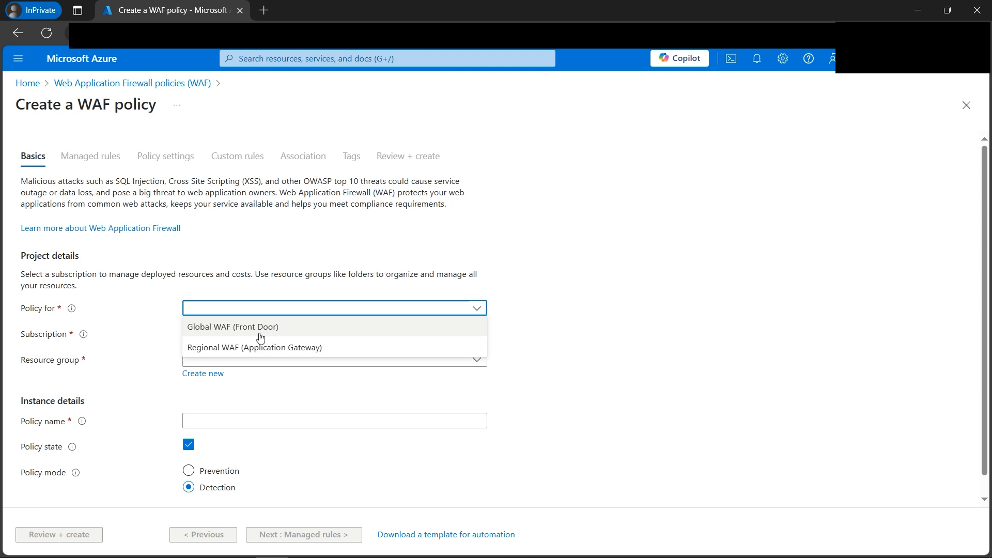
pyautogui.click(278, 331)
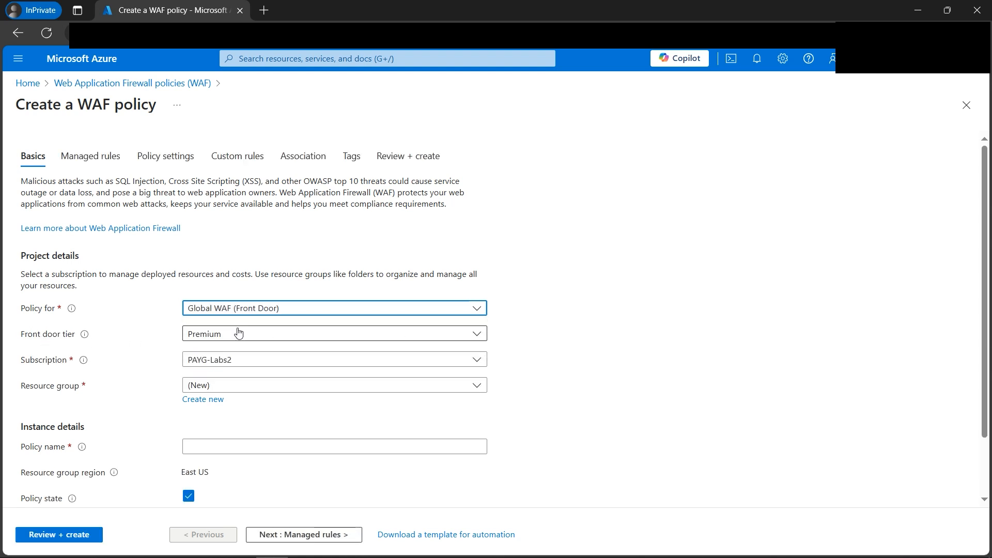
pyautogui.click(288, 337)
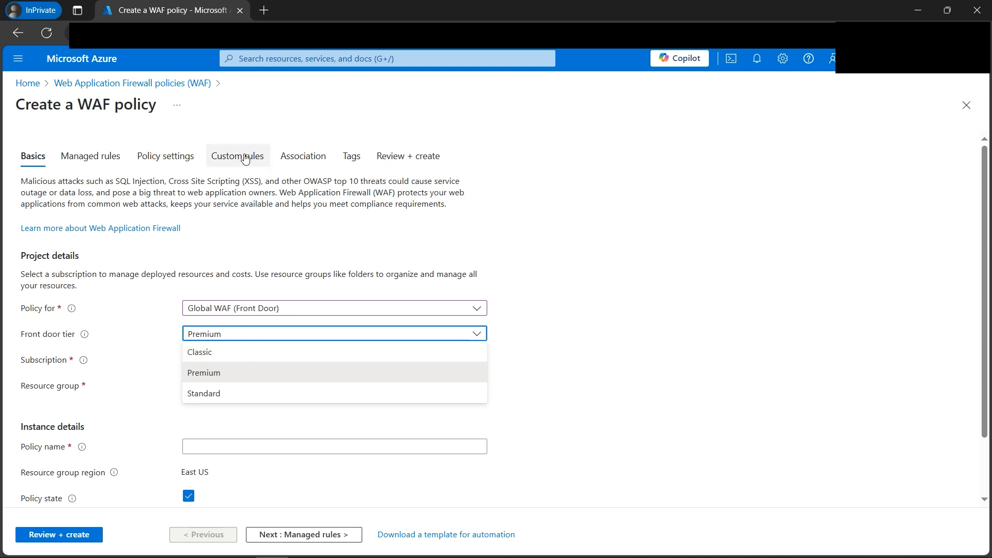
pyautogui.click(231, 356)
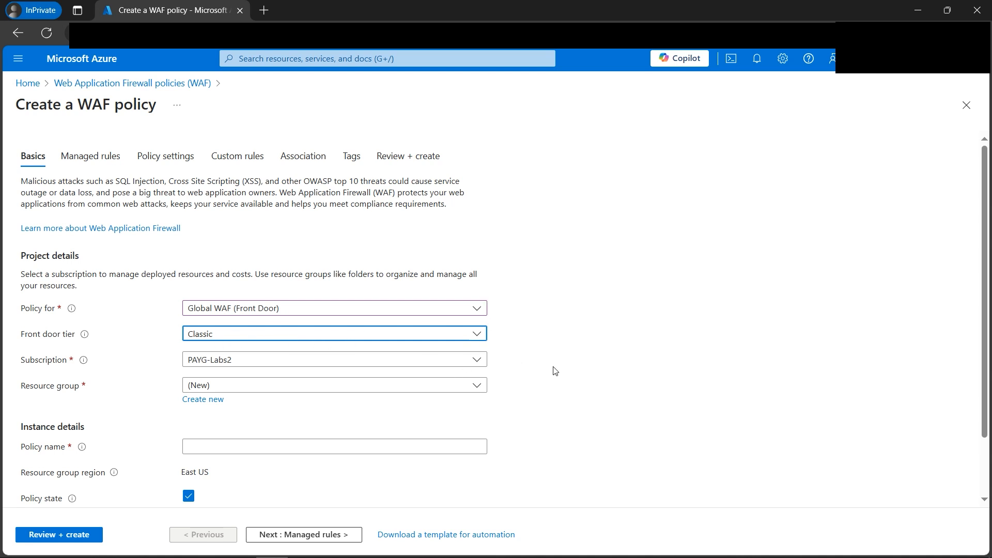
pyautogui.scroll(-1, 555, 371)
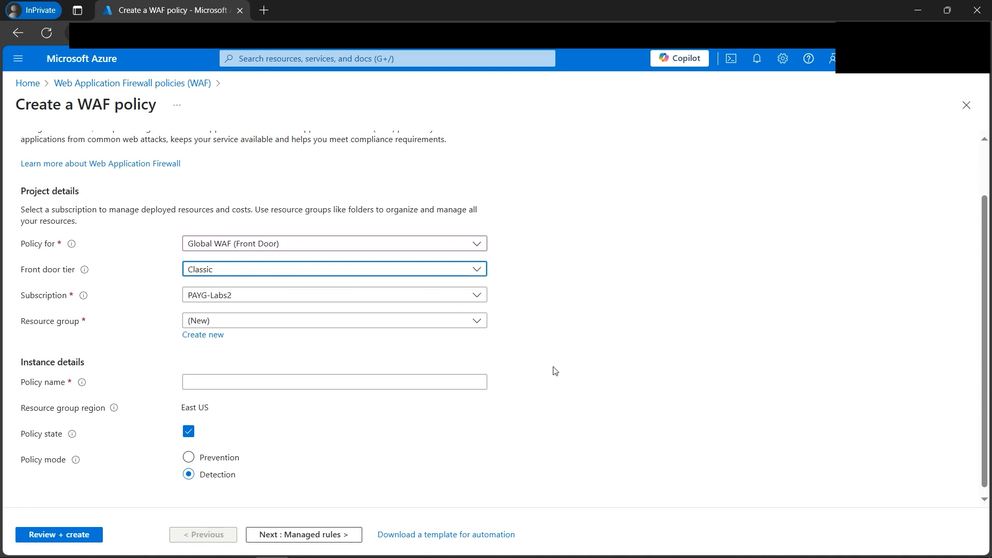
pyautogui.click(478, 320)
pyautogui.click(348, 388)
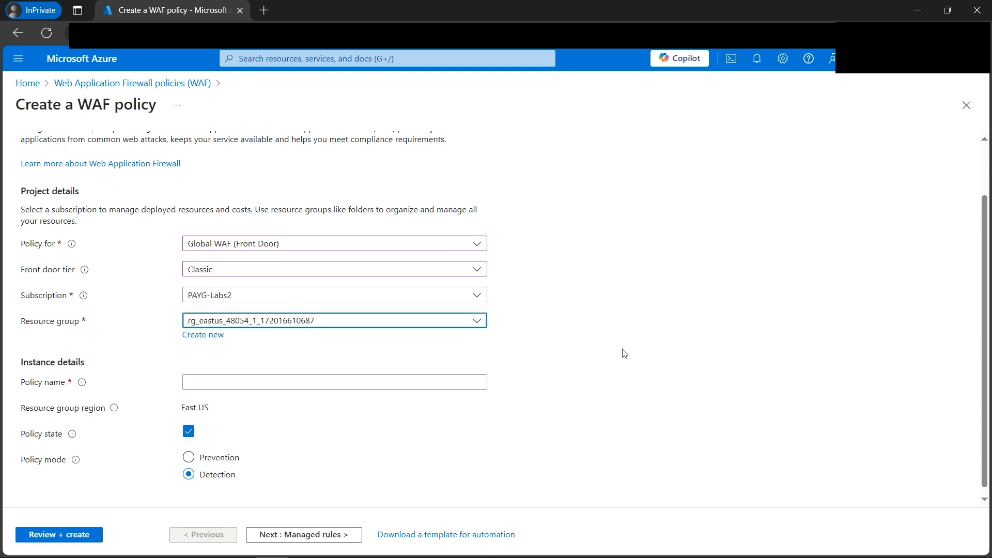
pyautogui.click(339, 375)
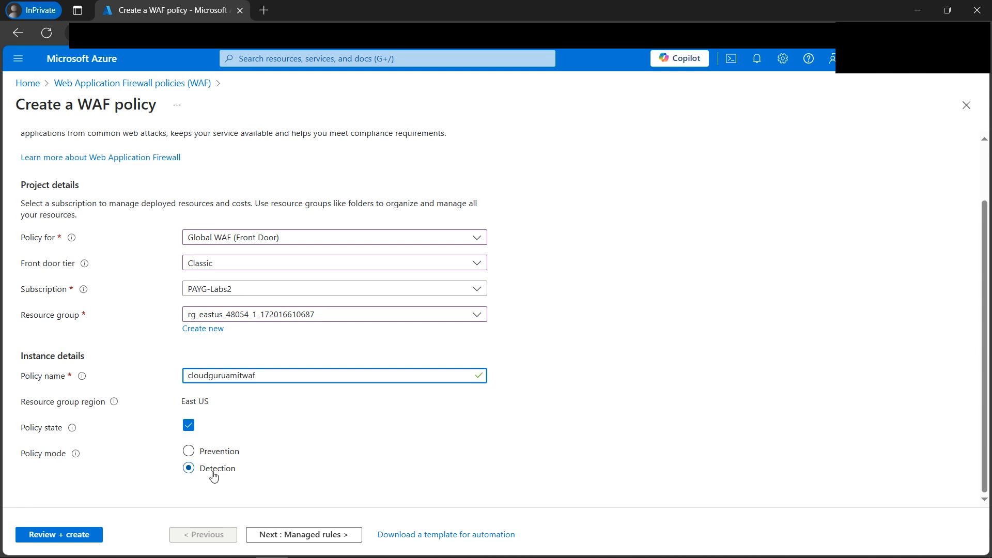
pyautogui.click(189, 451)
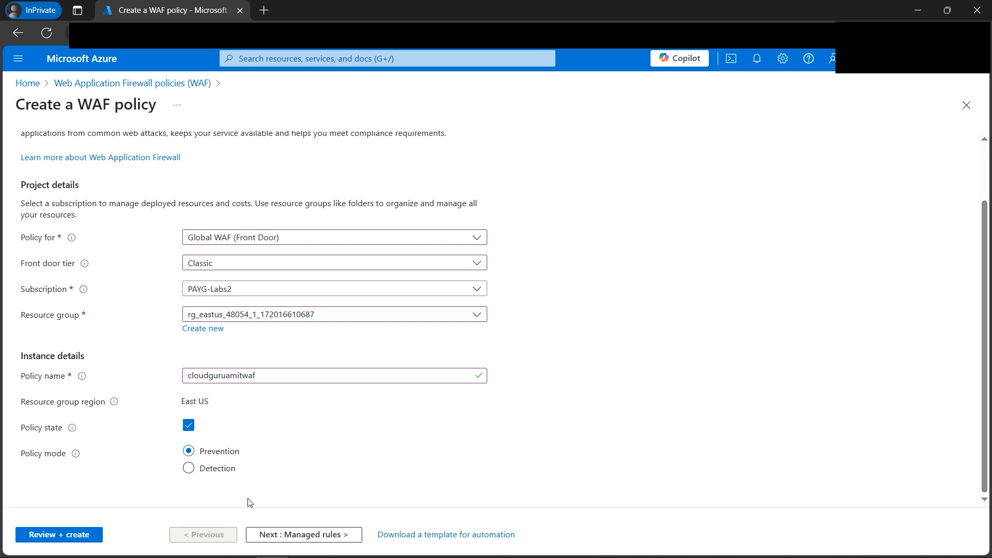
# - Disable every managed rule in Microsoft_DefaultRuleSet_1.1, and clear the rule selection
pyautogui.click(310, 536)
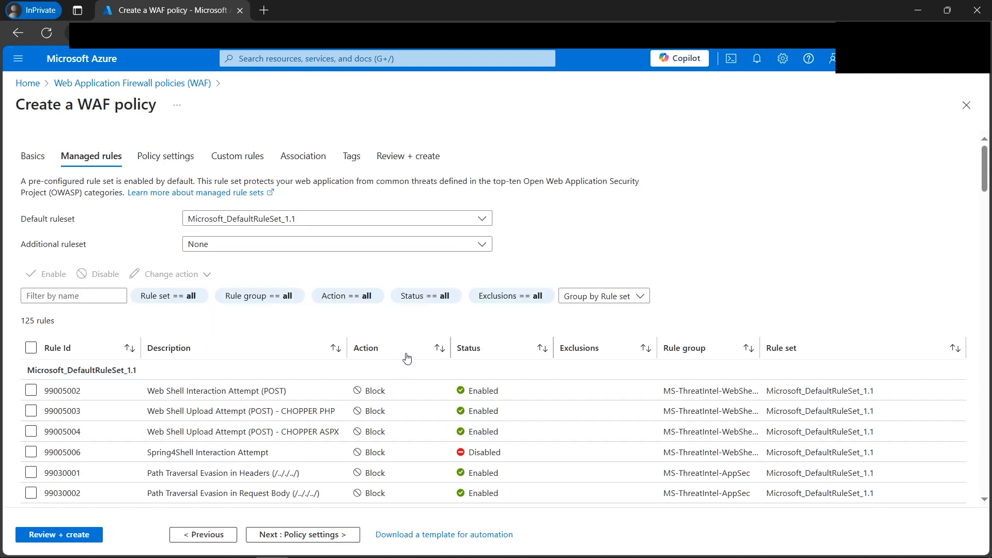
pyautogui.scroll(-8, 507, 385)
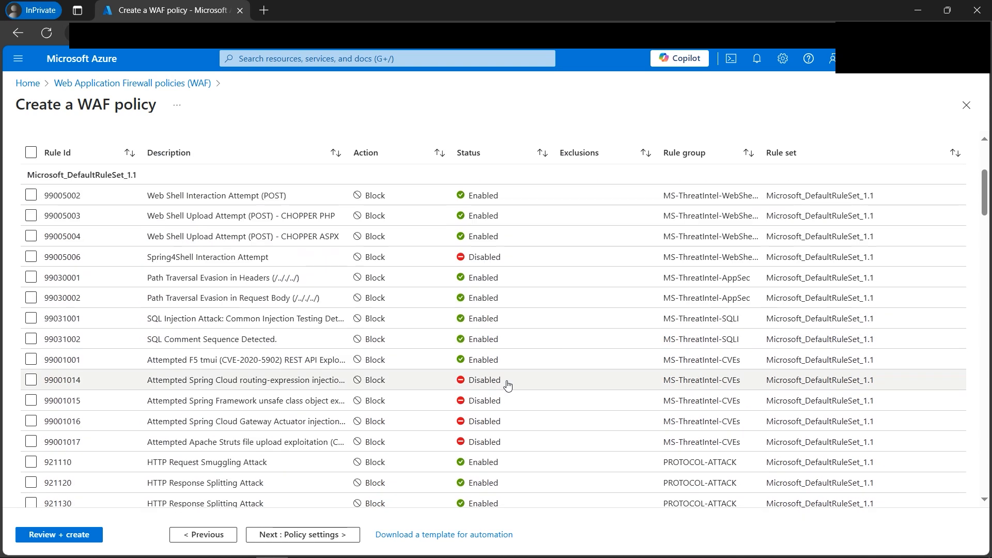
pyautogui.scroll(8, 506, 354)
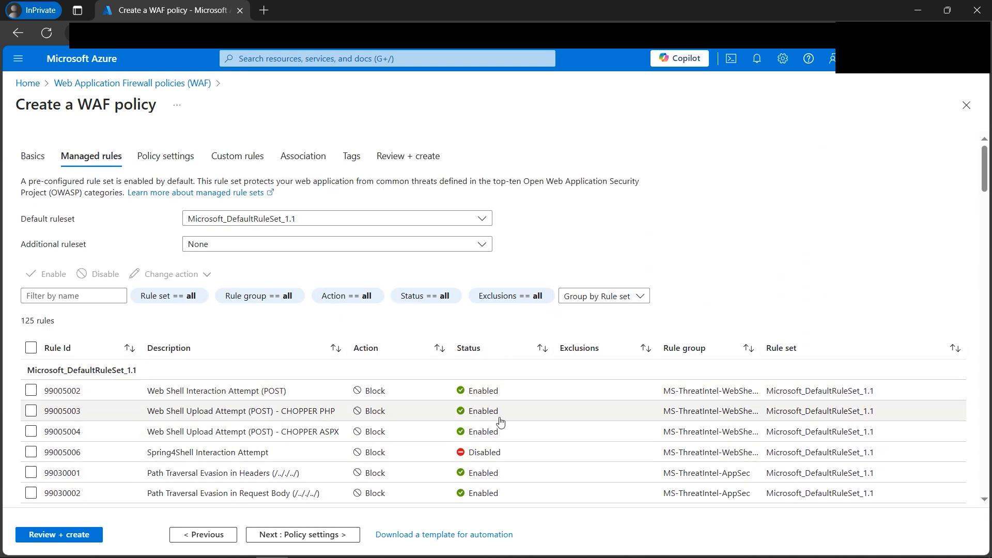
pyautogui.scroll(-3, 500, 423)
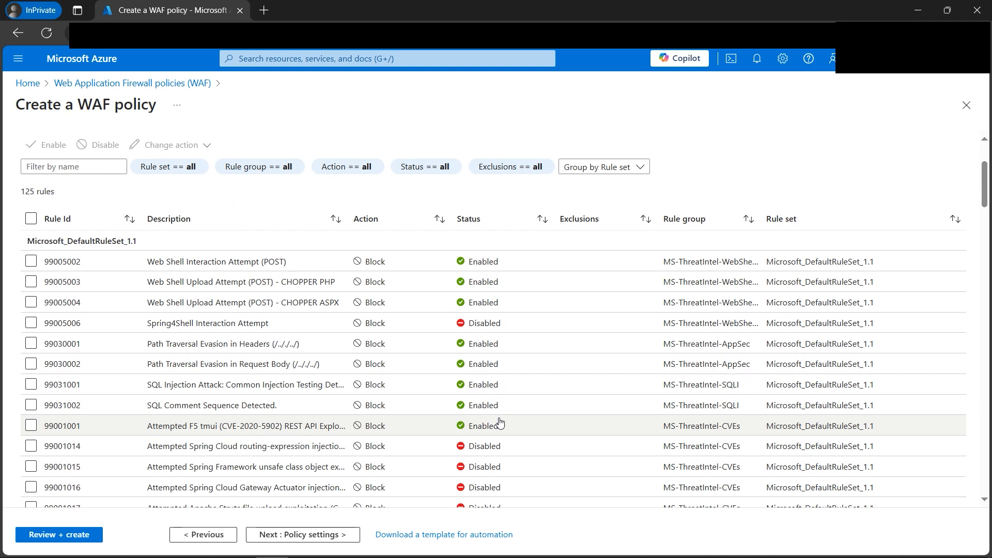
pyautogui.scroll(3, 500, 423)
pyautogui.click(31, 348)
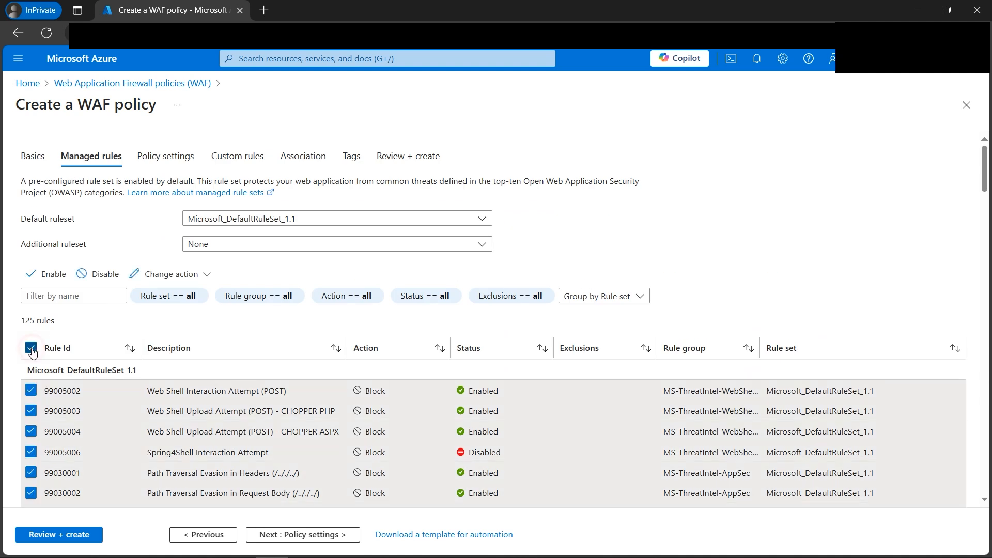
pyautogui.click(96, 274)
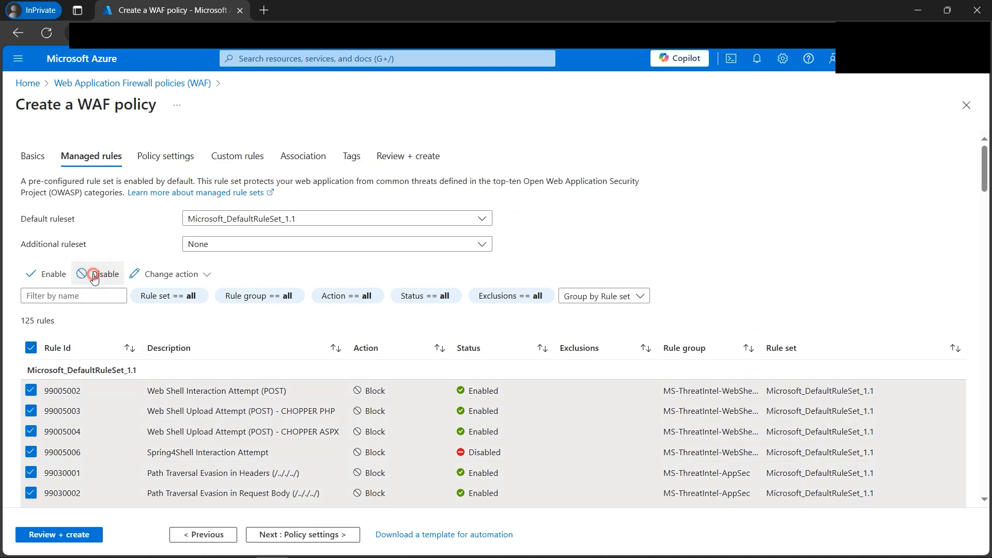
pyautogui.scroll(-5, 502, 401)
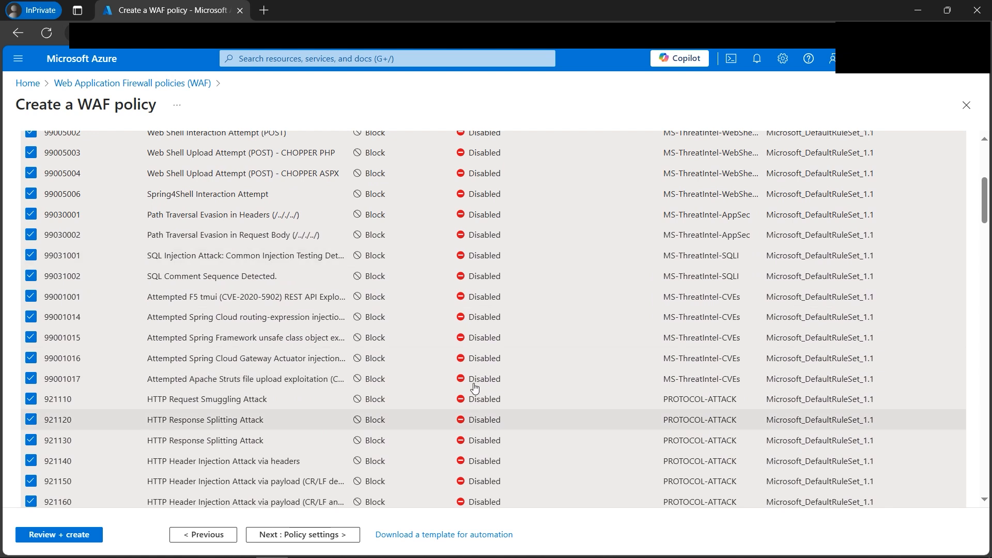
pyautogui.scroll(5, 502, 404)
pyautogui.click(31, 349)
# - Filter the managed rules by xss and select rules 941100, 941120, 941130, 941140 and 941150
pyautogui.click(66, 296)
pyautogui.write('cro')
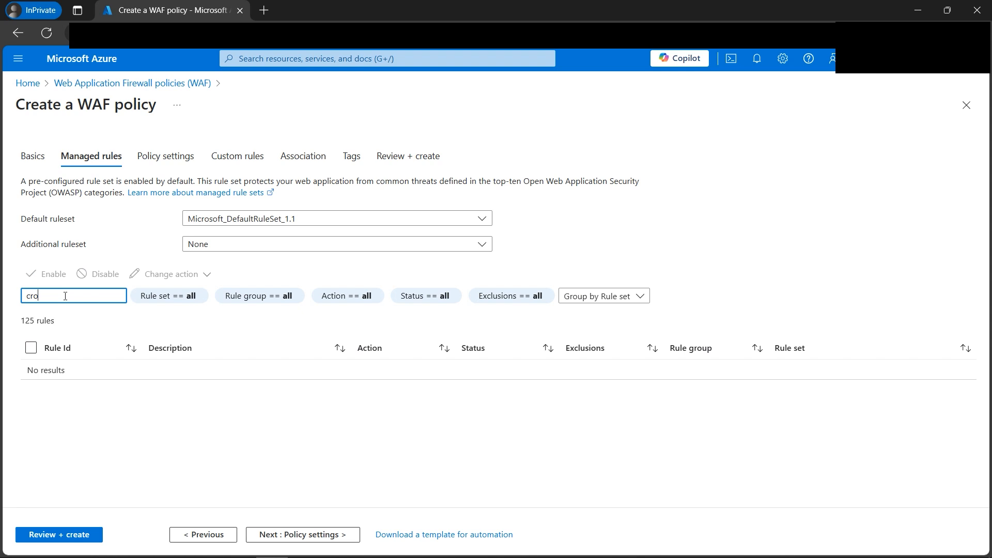
pyautogui.press('BackSpace')
pyautogui.press('BackSpace')
pyautogui.press('BackSpace')
pyautogui.write('xss')
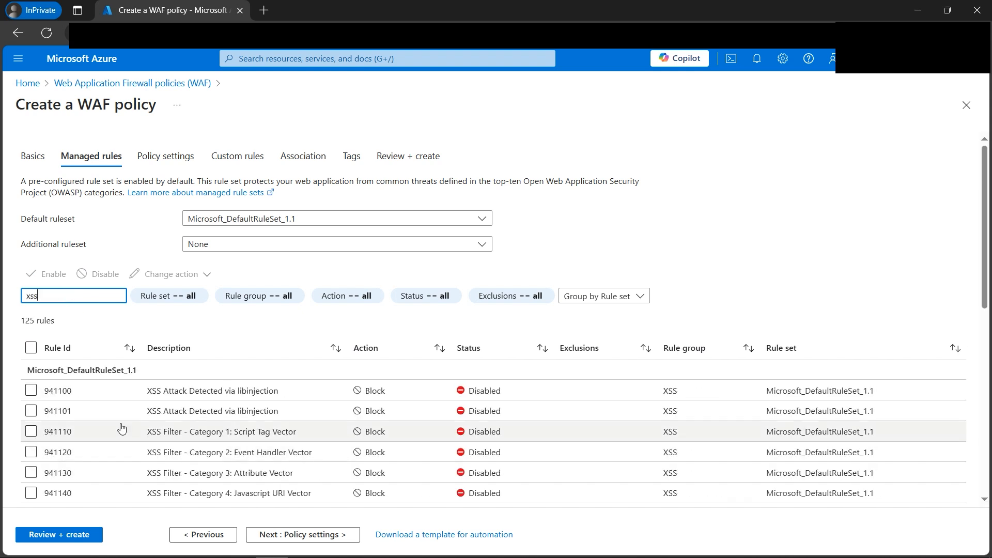
pyautogui.scroll(-1, 261, 445)
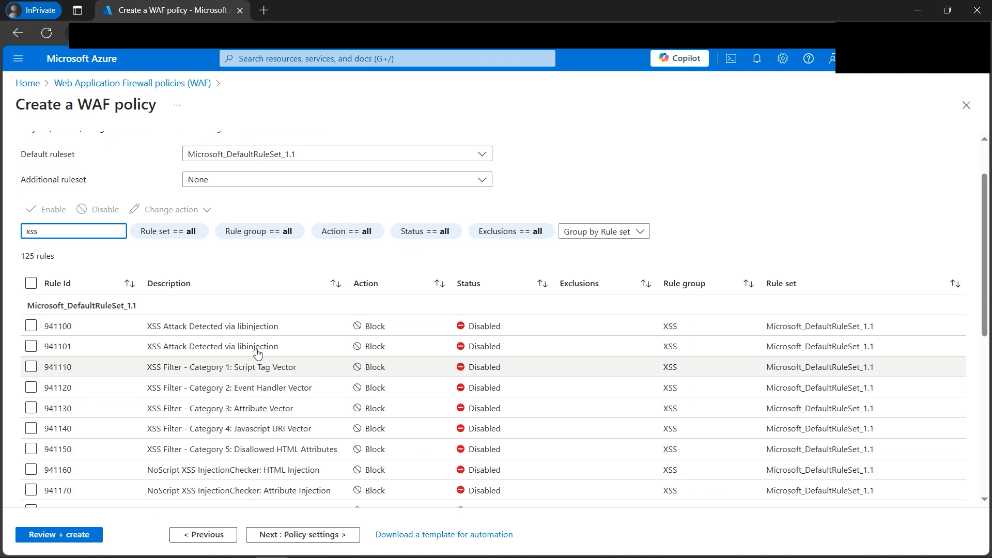
pyautogui.click(31, 326)
pyautogui.click(31, 388)
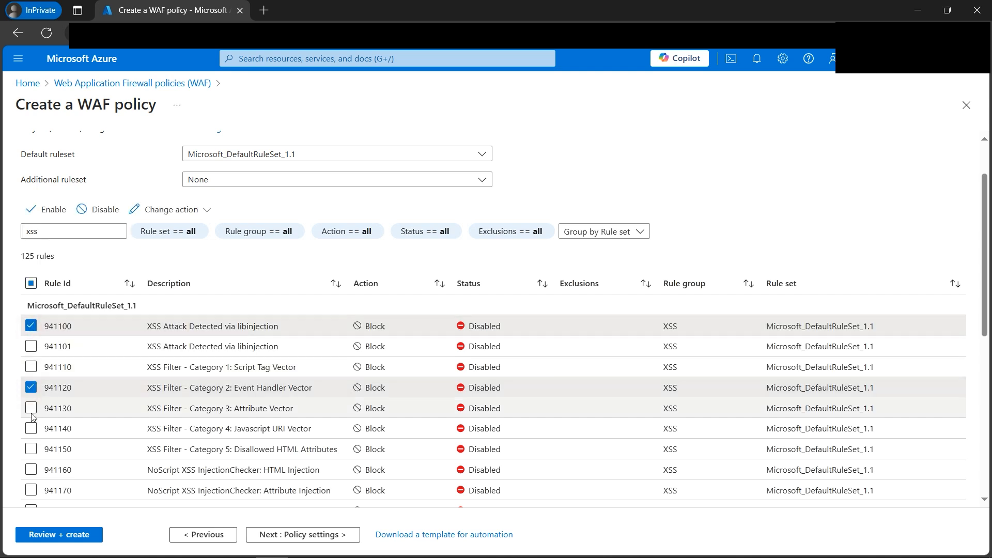
pyautogui.click(31, 408)
pyautogui.click(31, 429)
pyautogui.click(31, 449)
pyautogui.scroll(2, 126, 416)
# - Filter the managed rules by "sql injec" and enable rules 942100, 942110, 942120 and 942140
pyautogui.moveTo(58, 297); pyautogui.dragTo(17, 299)
pyautogui.write('sql injec')
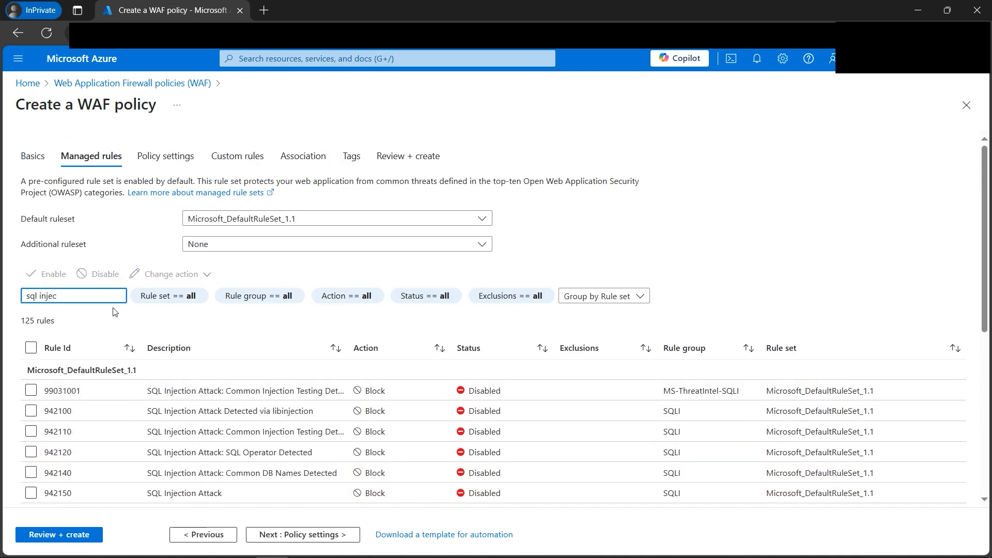
pyautogui.click(31, 411)
pyautogui.click(31, 432)
pyautogui.click(31, 453)
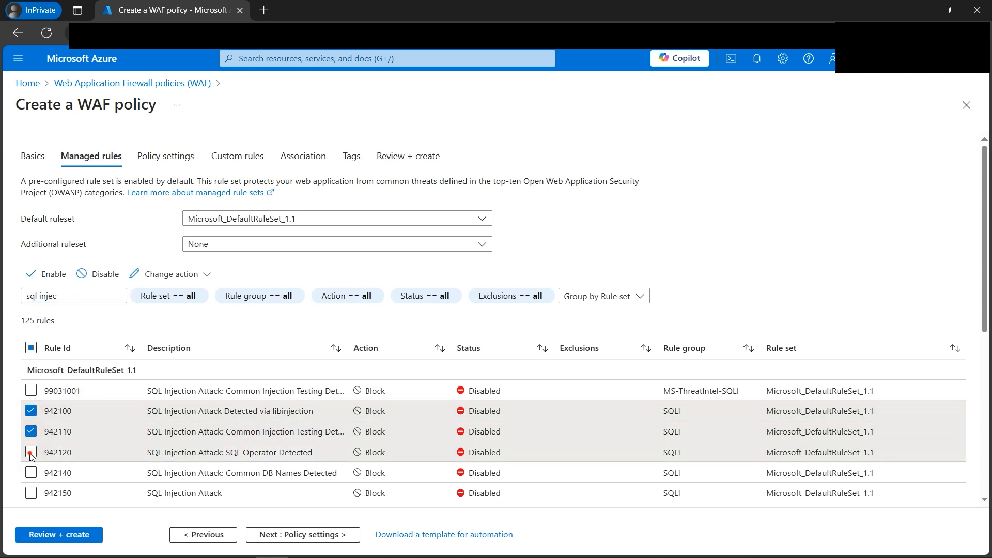
pyautogui.click(31, 473)
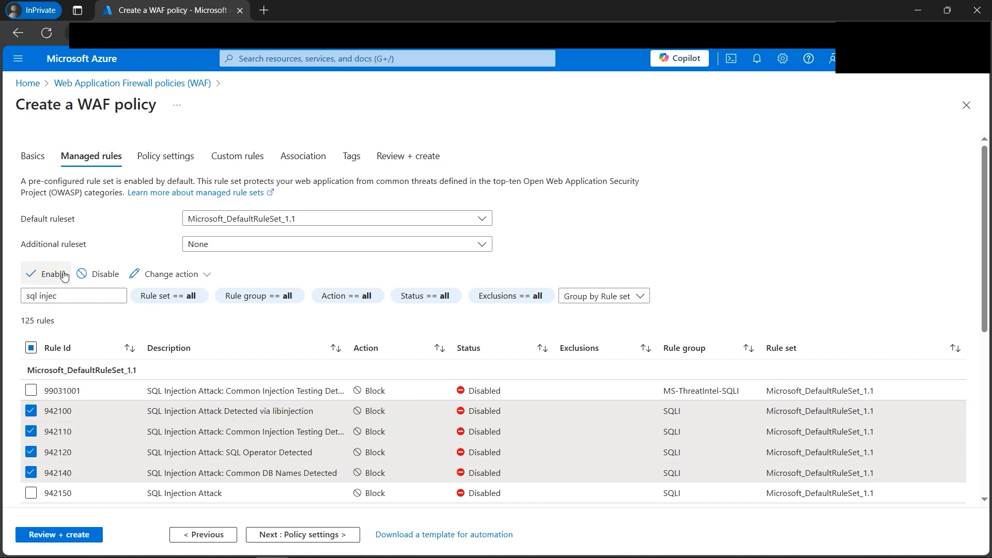
pyautogui.click(48, 280)
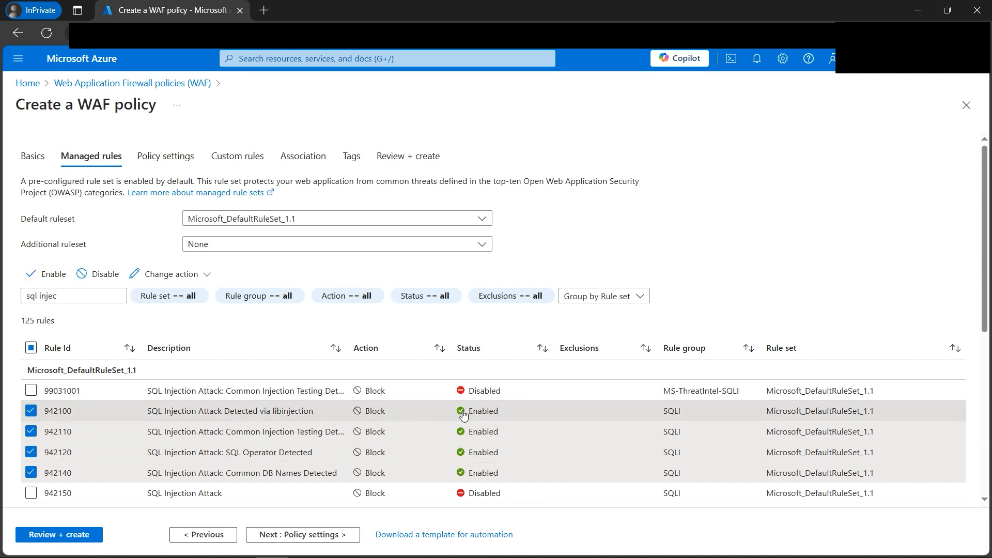
# - Filter the managed rules by "xss" and enable rules 941100, 941110, 941120 and 941130
pyautogui.moveTo(61, 298); pyautogui.dragTo(8, 304)
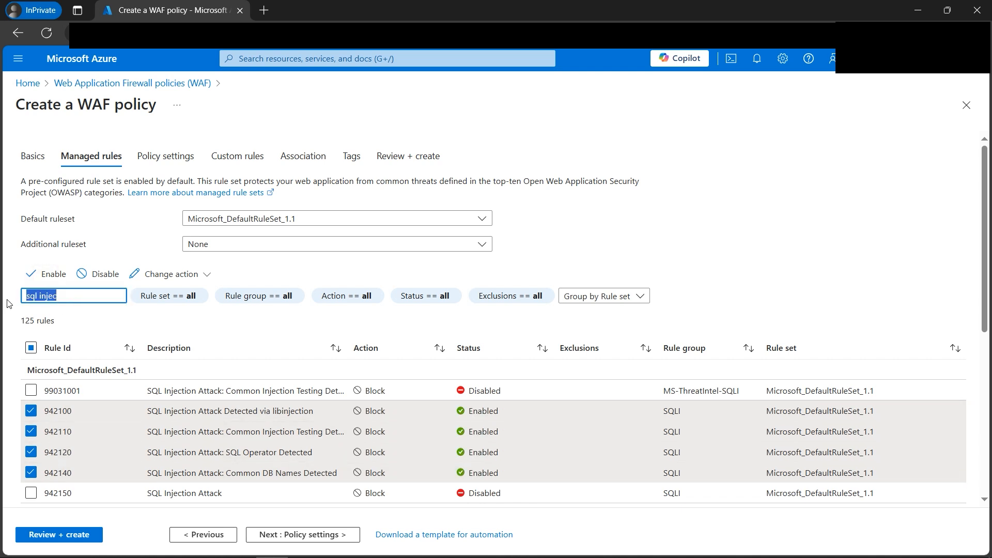
pyautogui.write('xss')
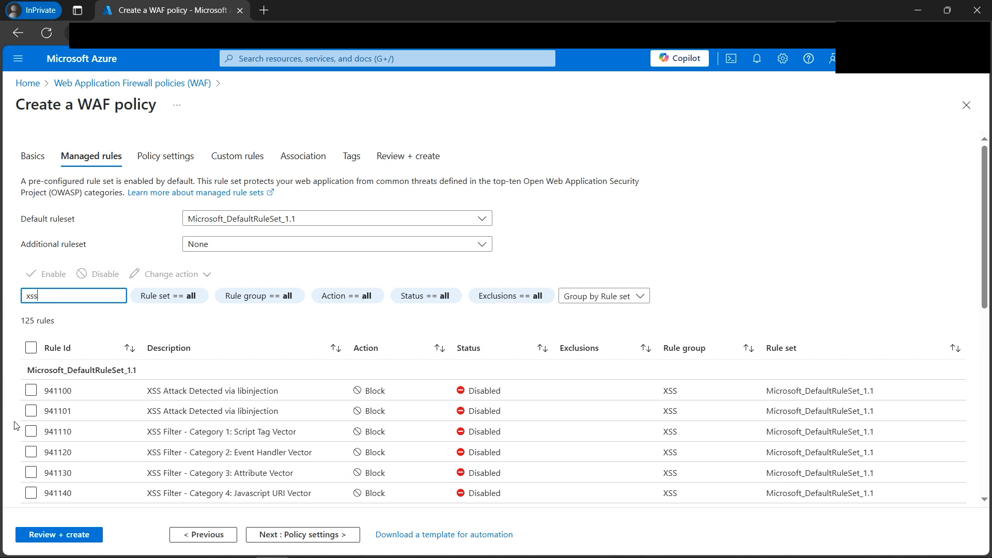
pyautogui.click(31, 391)
pyautogui.click(31, 432)
pyautogui.click(31, 452)
pyautogui.click(31, 473)
pyautogui.click(46, 274)
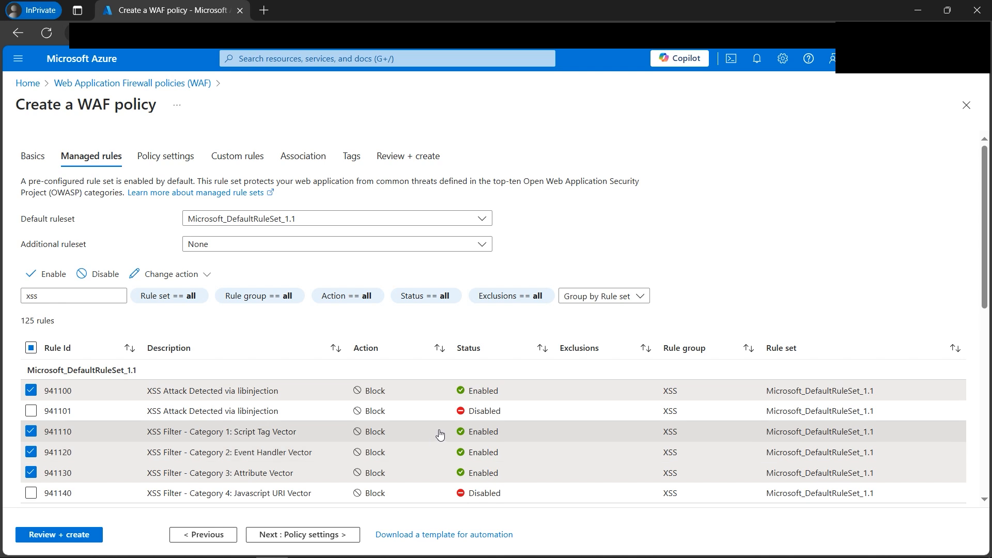
pyautogui.scroll(-2, 376, 365)
pyautogui.scroll(1, 372, 369)
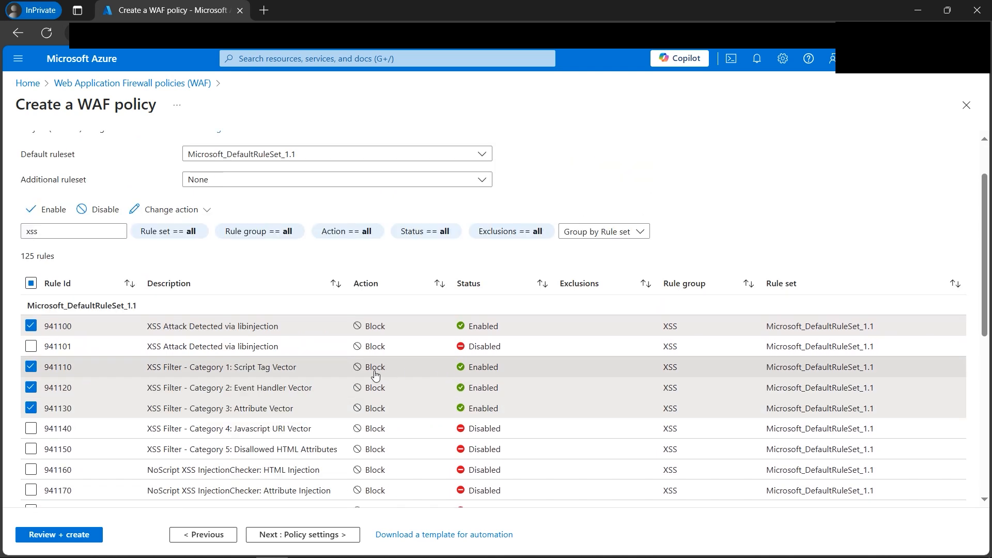
pyautogui.scroll(1, 267, 396)
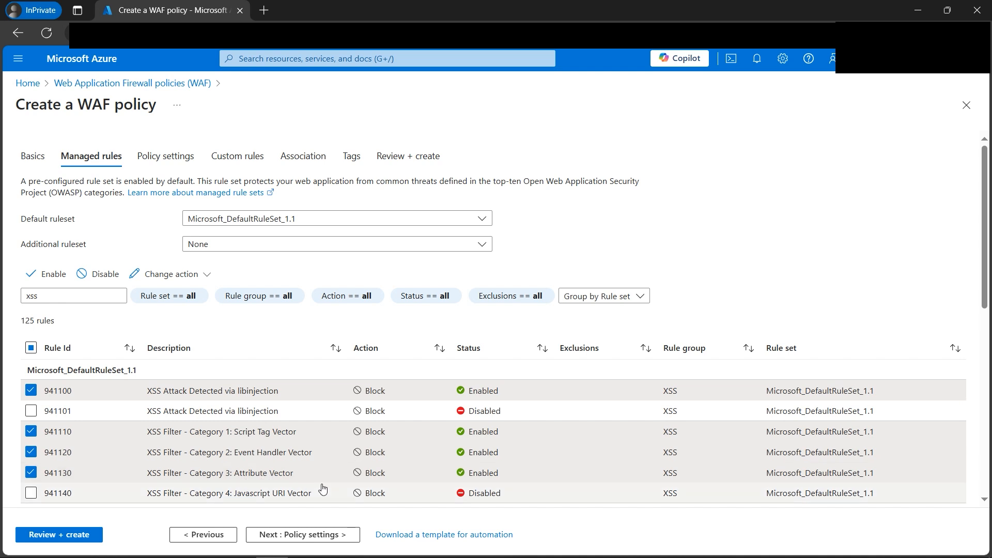
# - Set the block response body in the policy settings to "block sql injection and xss"
pyautogui.click(303, 539)
pyautogui.click(295, 310)
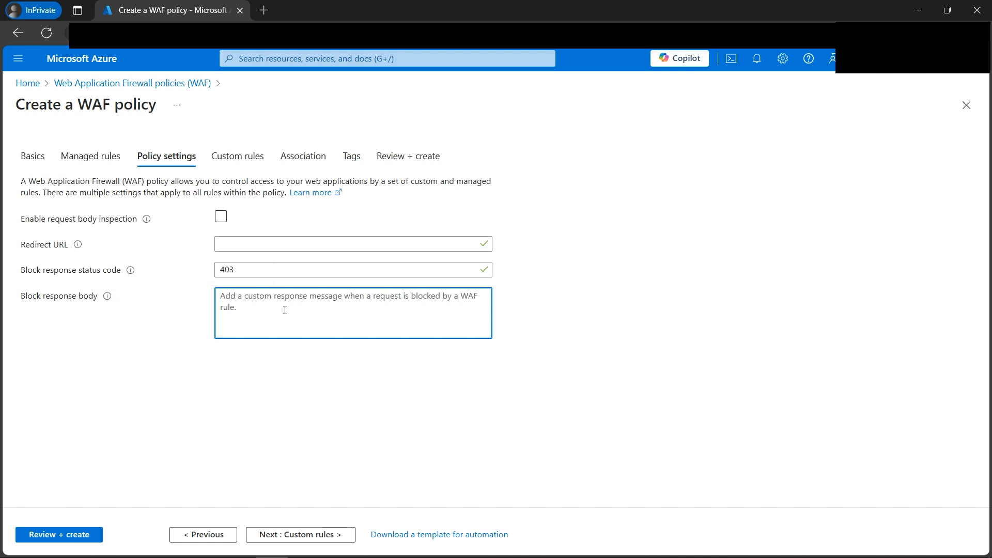
pyautogui.write('block sql')
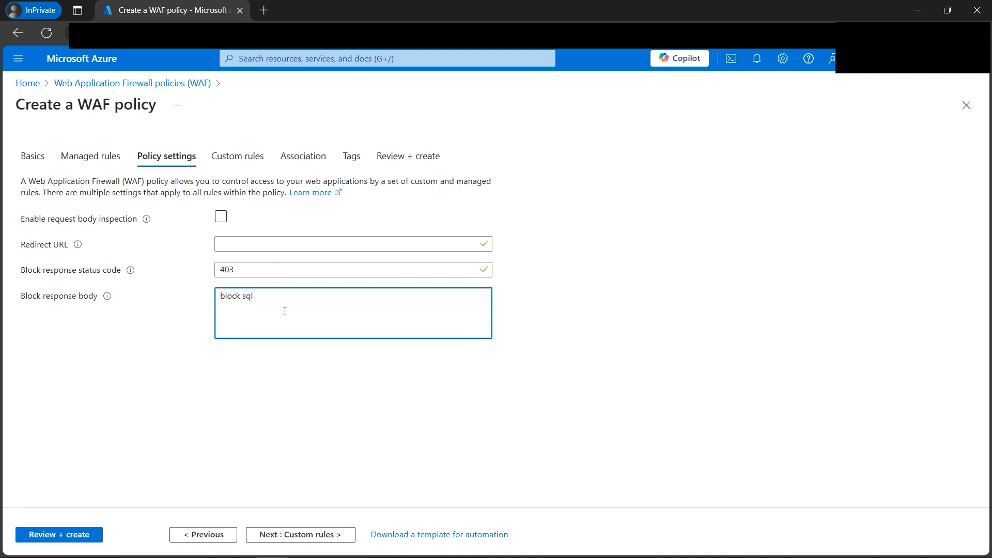
pyautogui.write(' injection and xss')
# - Start a new custom rule for the policy and name it cloudwafcustom
pyautogui.click(308, 542)
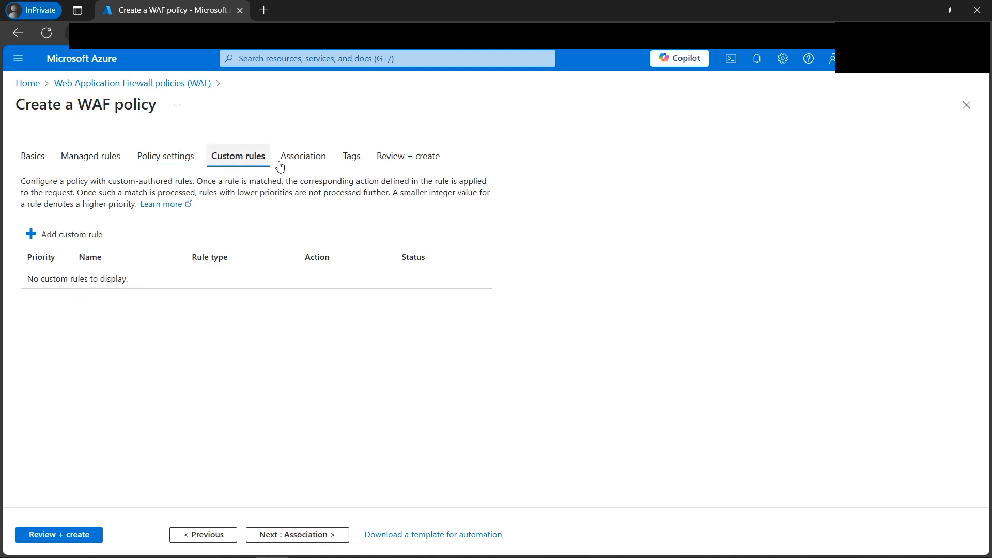
pyautogui.click(72, 238)
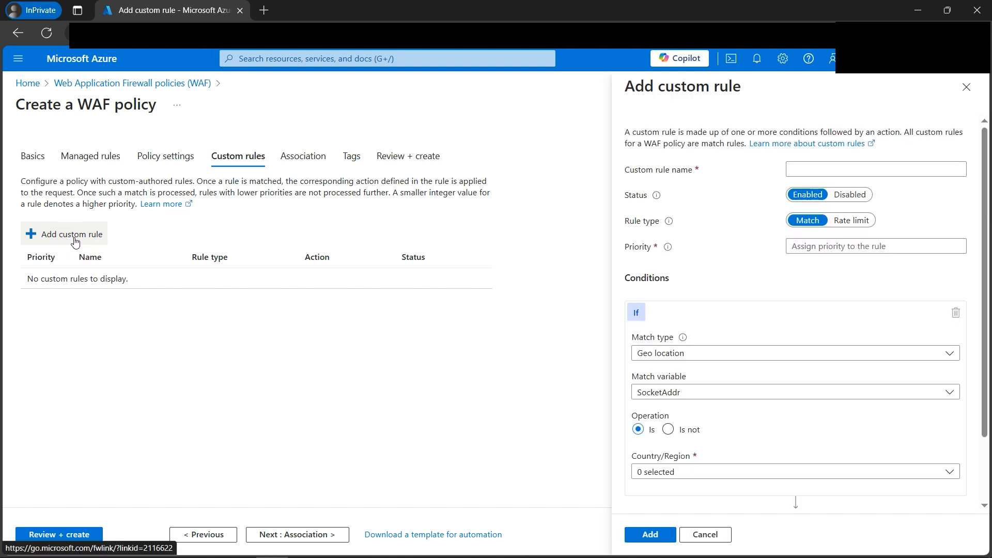
pyautogui.click(853, 166)
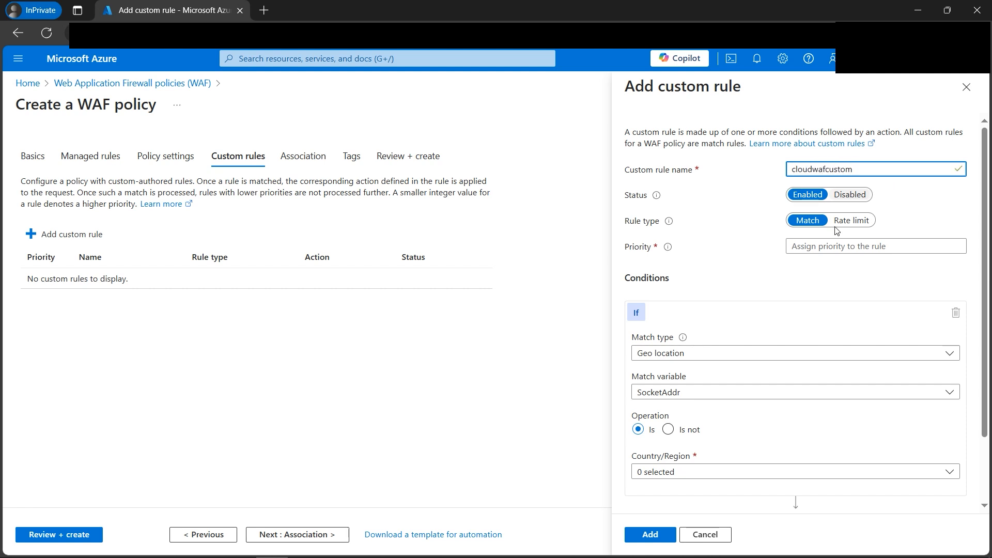
# - Set the match variable of the rule's Geo location condition to RemoteAddr
pyautogui.scroll(-1, 809, 293)
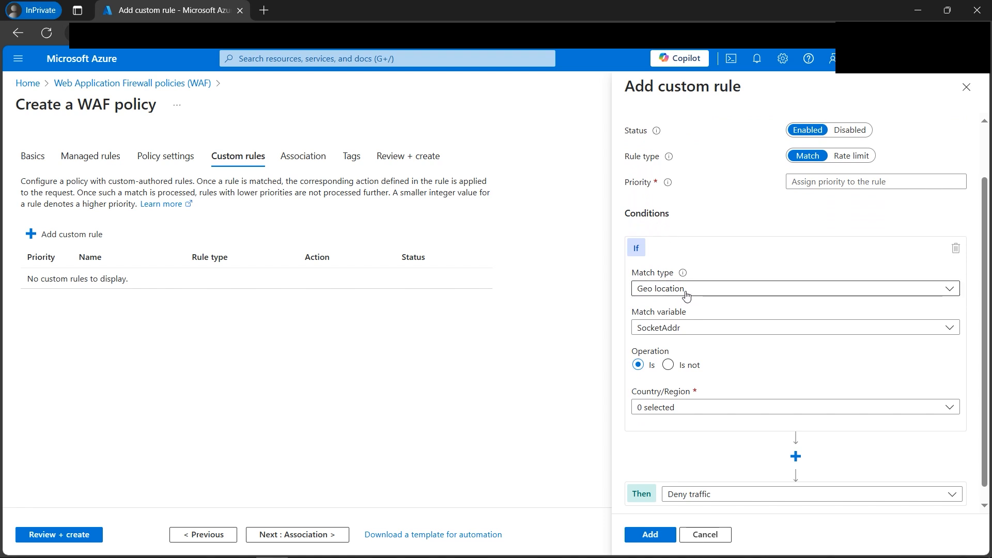
pyautogui.click(754, 291)
pyautogui.moveTo(755, 296); pyautogui.dragTo(667, 369)
pyautogui.click(738, 258)
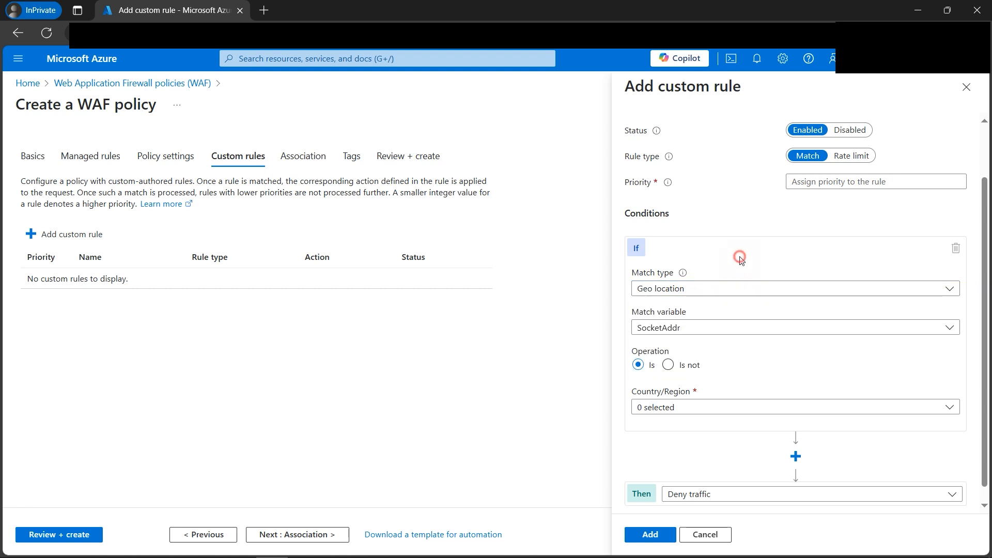
pyautogui.scroll(-1, 784, 333)
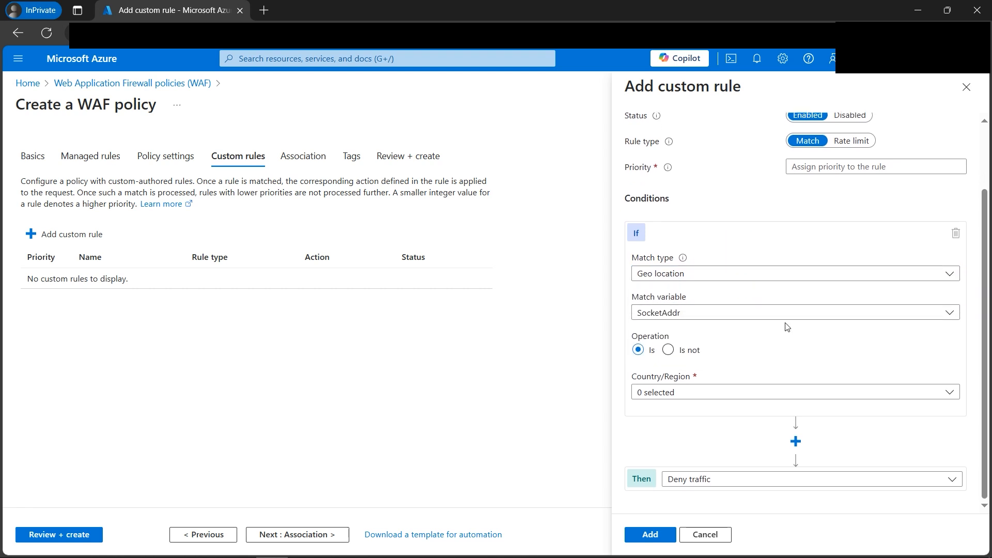
pyautogui.click(809, 311)
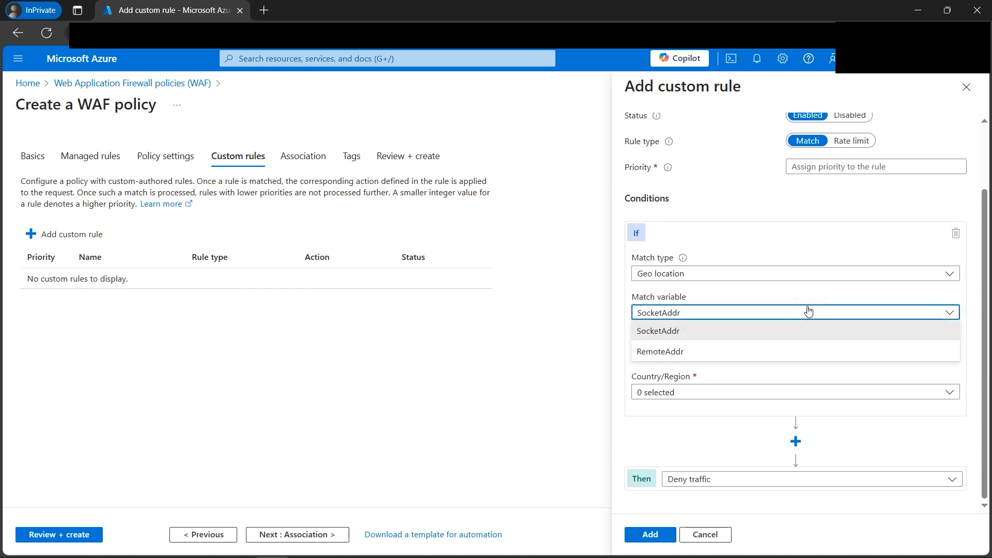
pyautogui.click(680, 358)
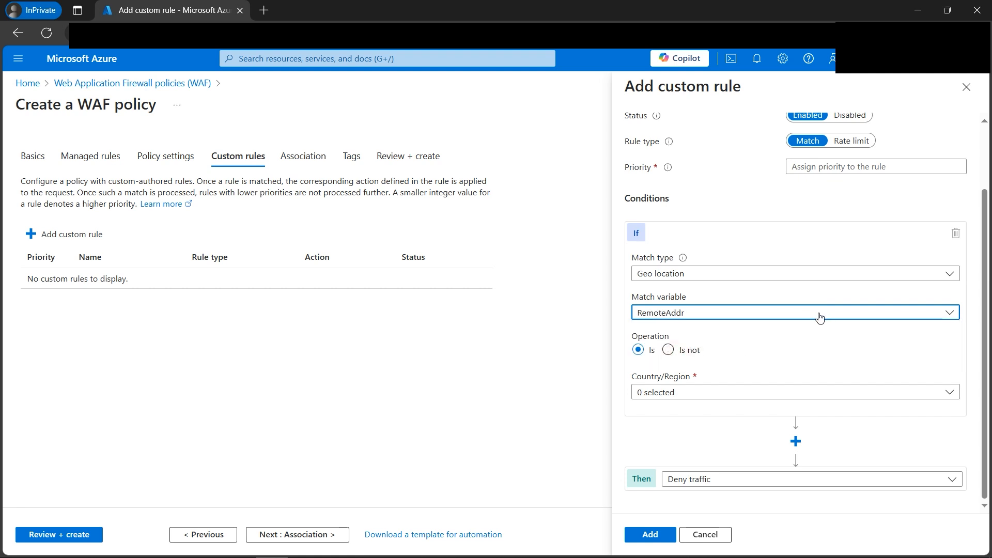
# - Choose India as the condition's country/region, with Deny traffic as the rule's action
pyautogui.click(693, 395)
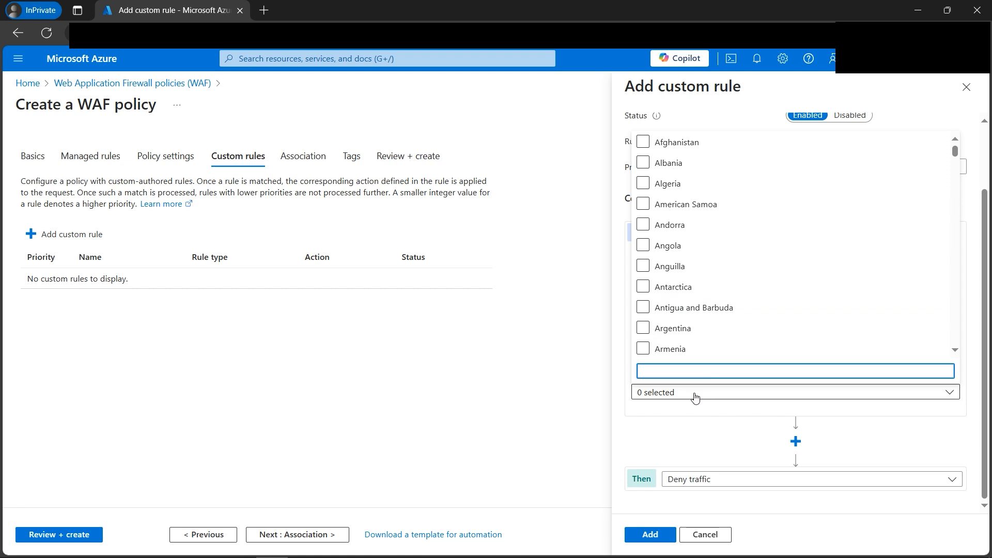
pyautogui.write('indi')
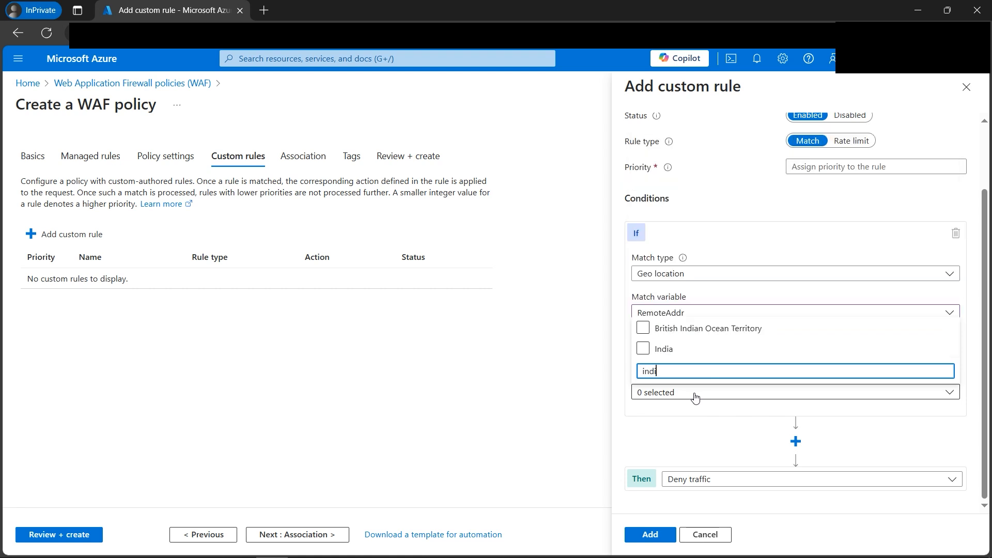
pyautogui.click(656, 349)
pyautogui.click(742, 392)
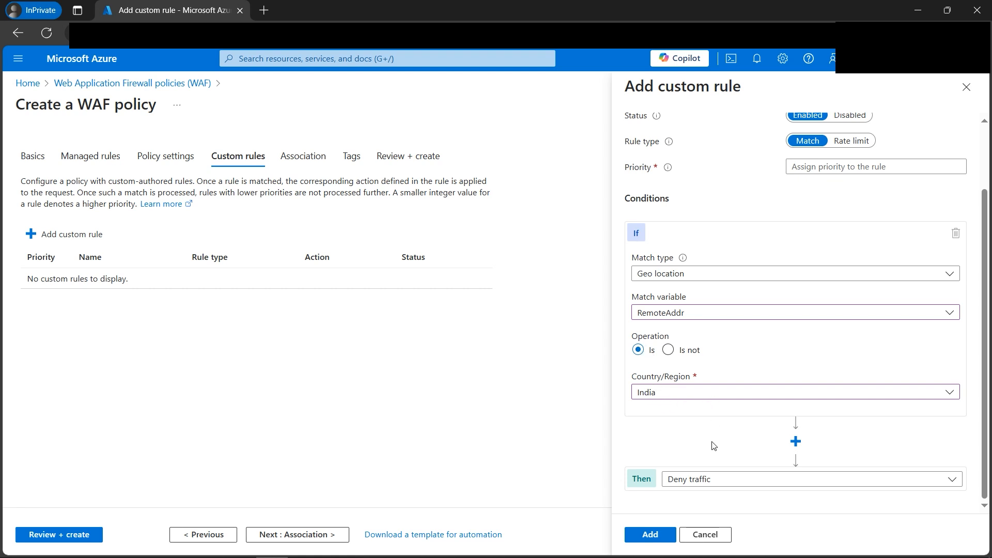
pyautogui.click(742, 480)
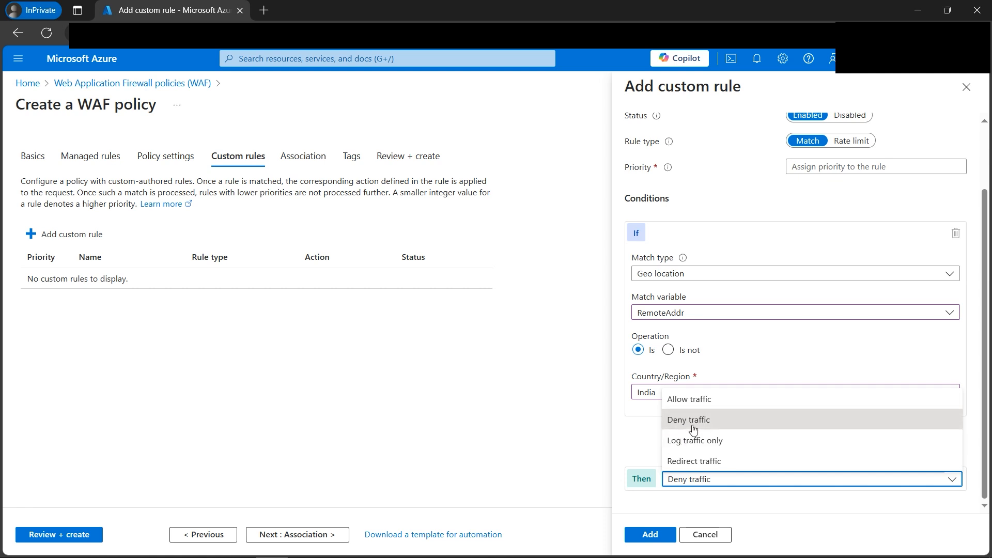
pyautogui.click(632, 438)
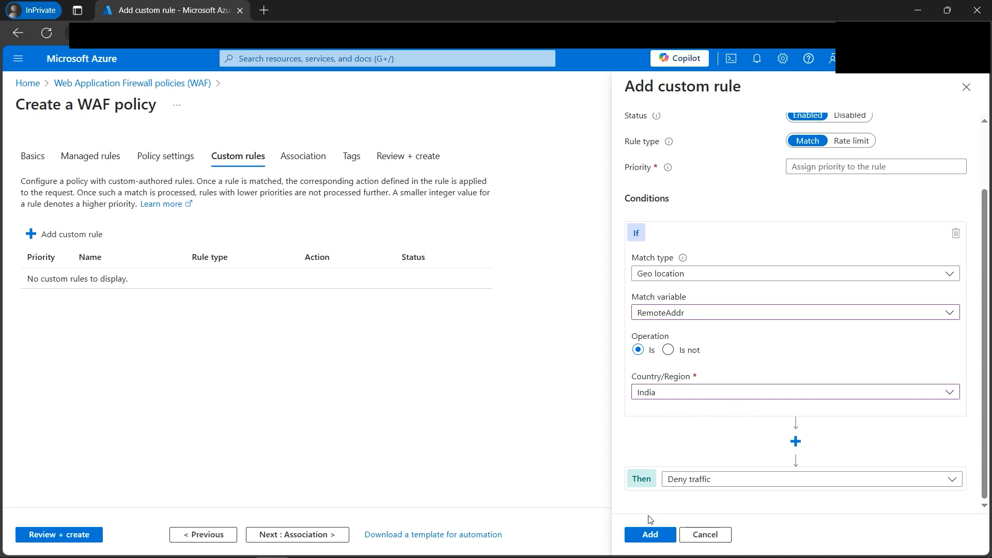
# - Give the custom rule priority 1 and add it to the policy
pyautogui.click(649, 535)
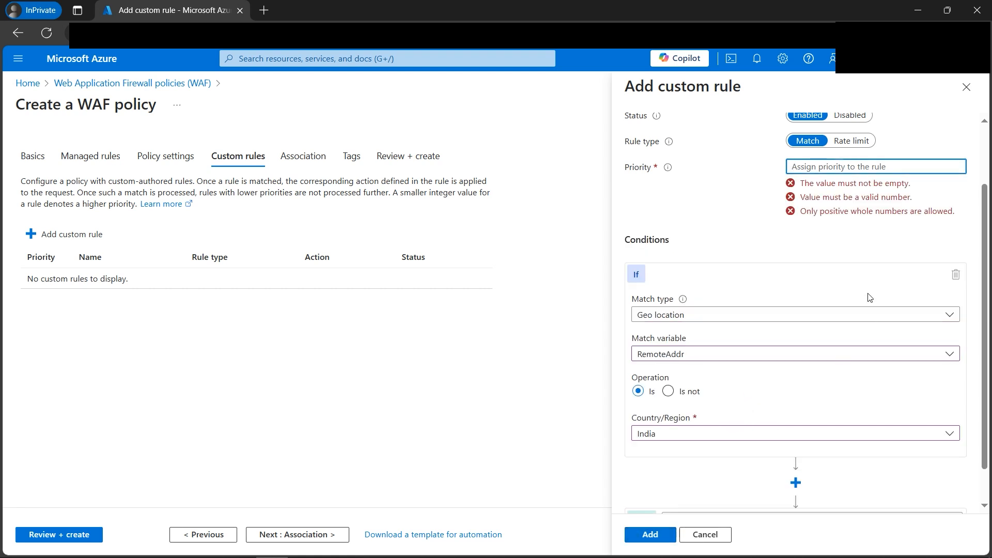
pyautogui.scroll(3, 827, 280)
pyautogui.write('1')
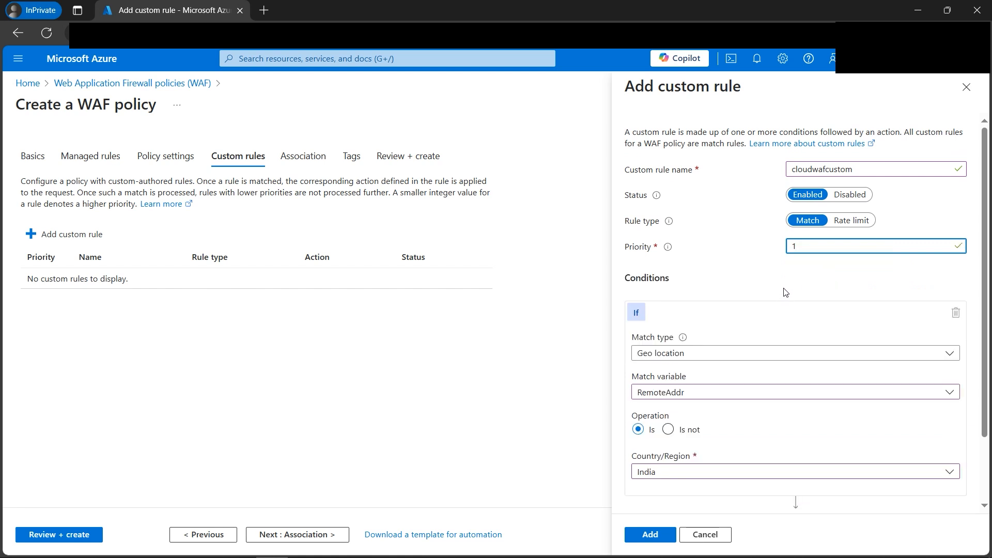
pyautogui.click(659, 536)
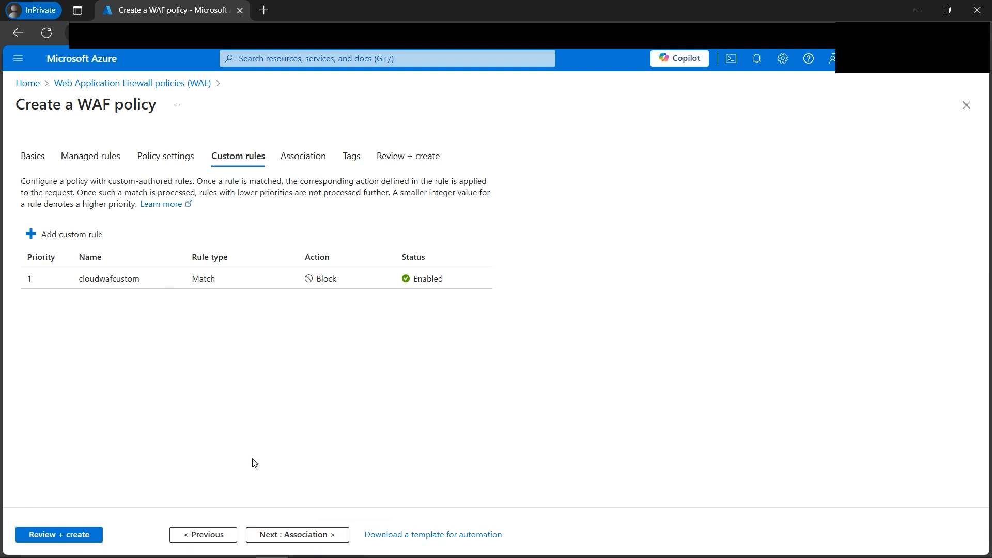
# - Proceed without a frontend host association or tags, and create the WAF policy from the review page
pyautogui.click(309, 535)
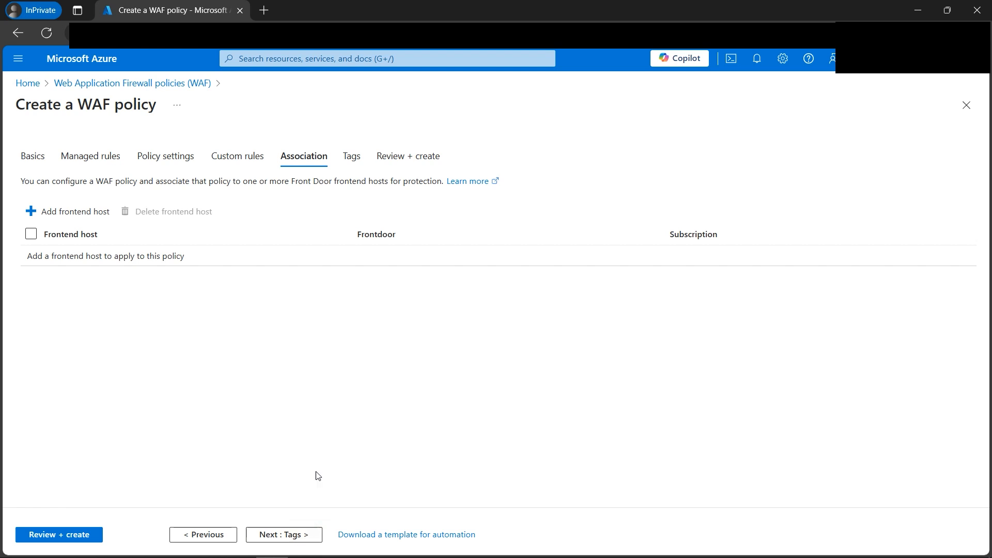
pyautogui.click(313, 534)
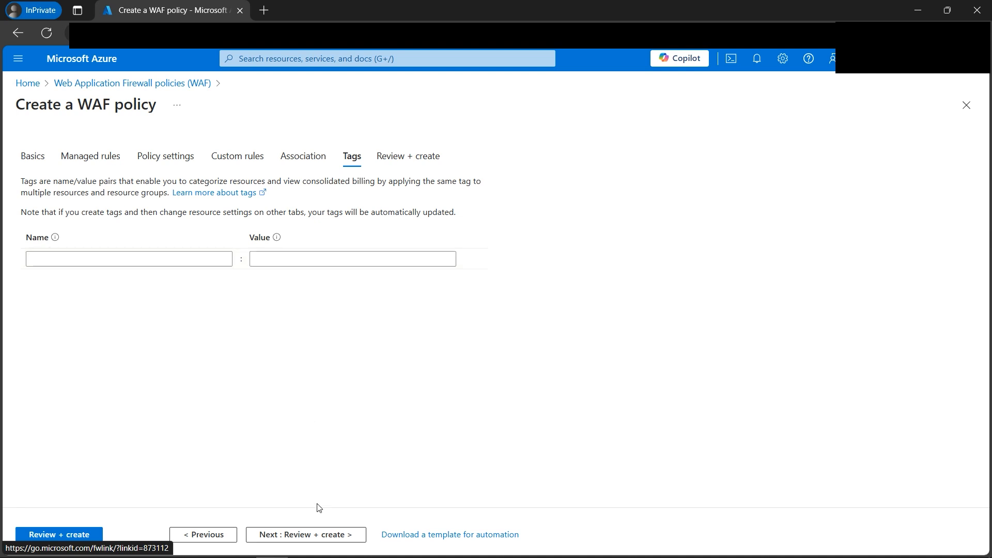
pyautogui.click(313, 542)
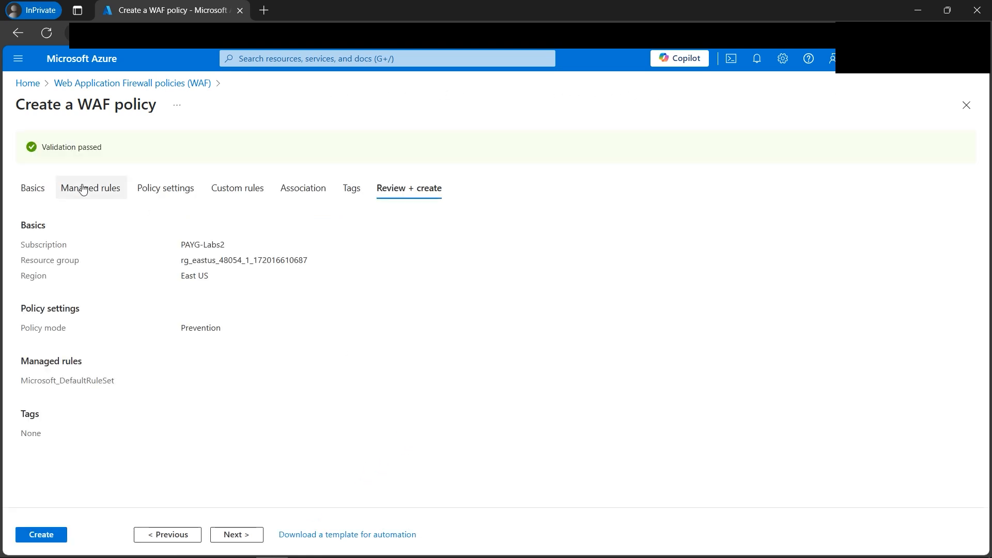
pyautogui.click(41, 535)
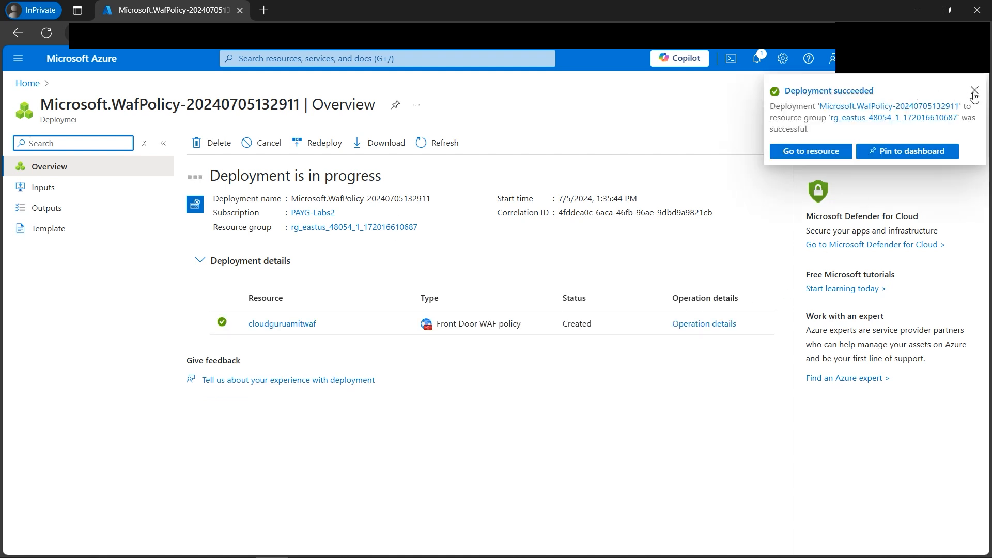
# - Open the deployed WAF policy resource and switch it to detection mode, dismissing the notifications
pyautogui.click(974, 93)
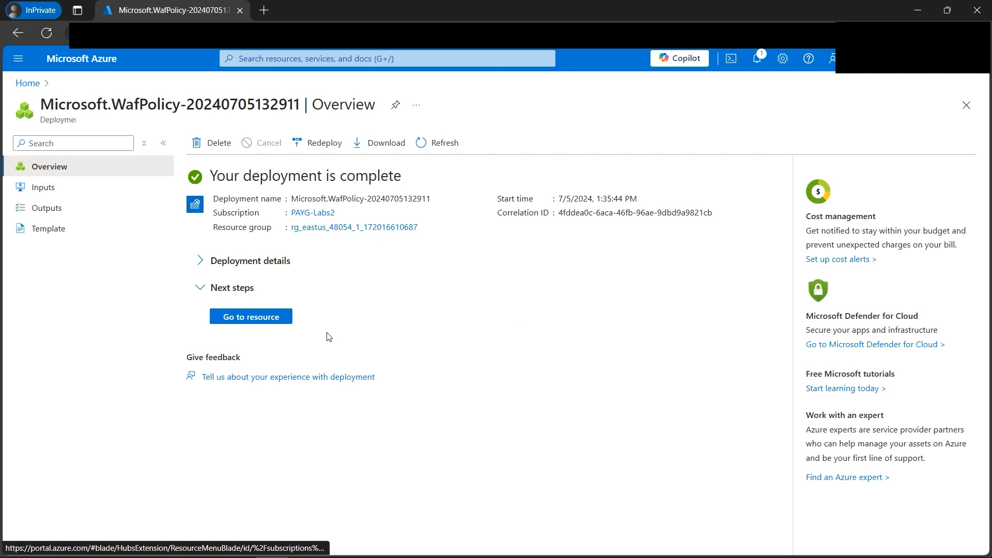
pyautogui.click(255, 321)
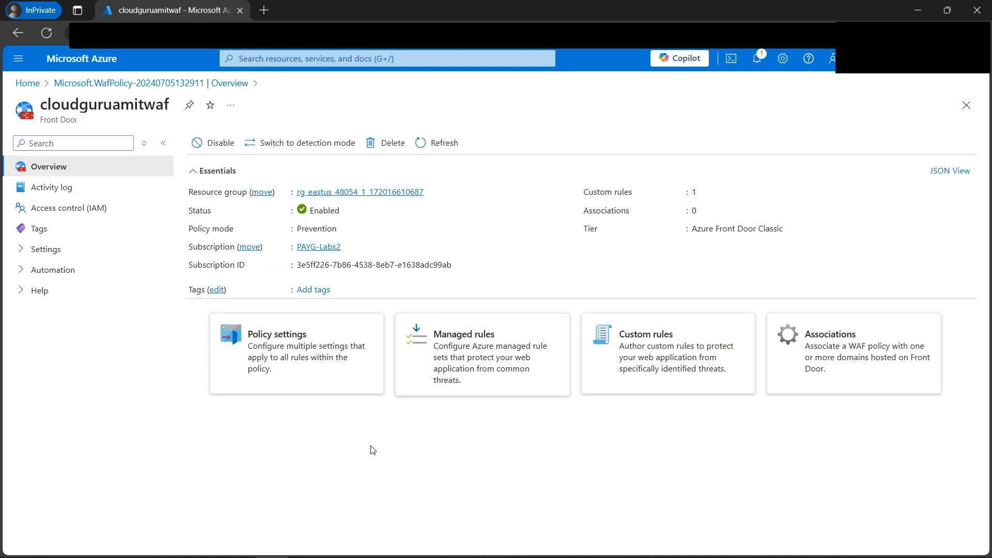
pyautogui.click(285, 149)
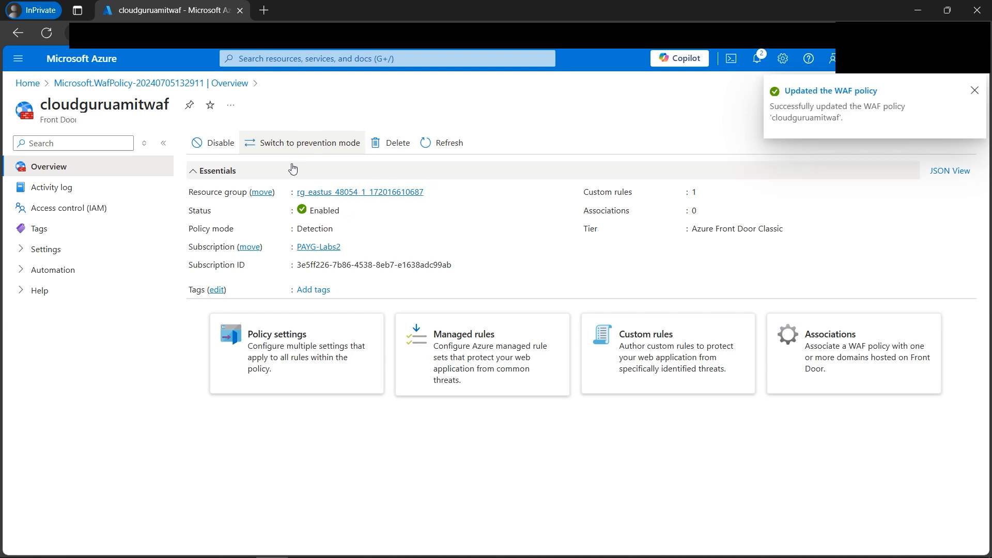
pyautogui.click(975, 93)
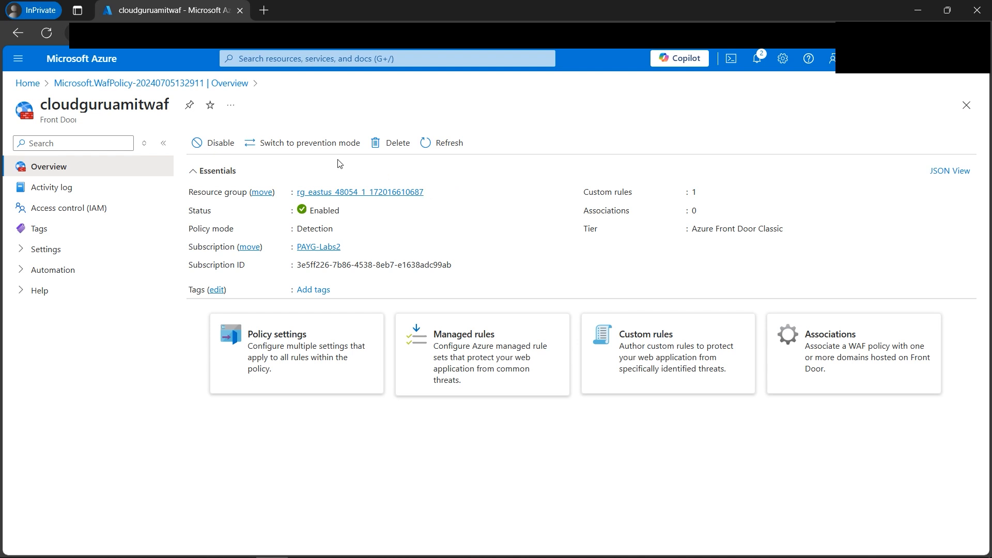